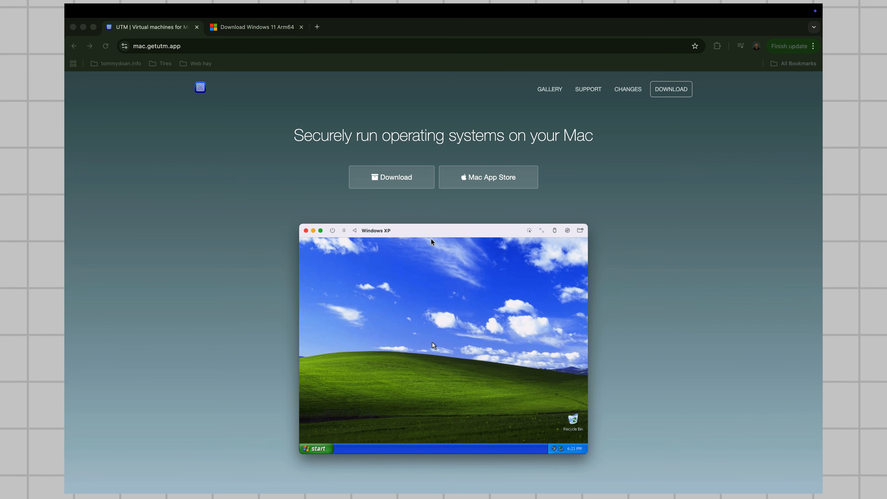
# Step: Download UTM from its website and install it into the Applications folder
pyautogui.click(377, 179)
pyautogui.click(636, 88)
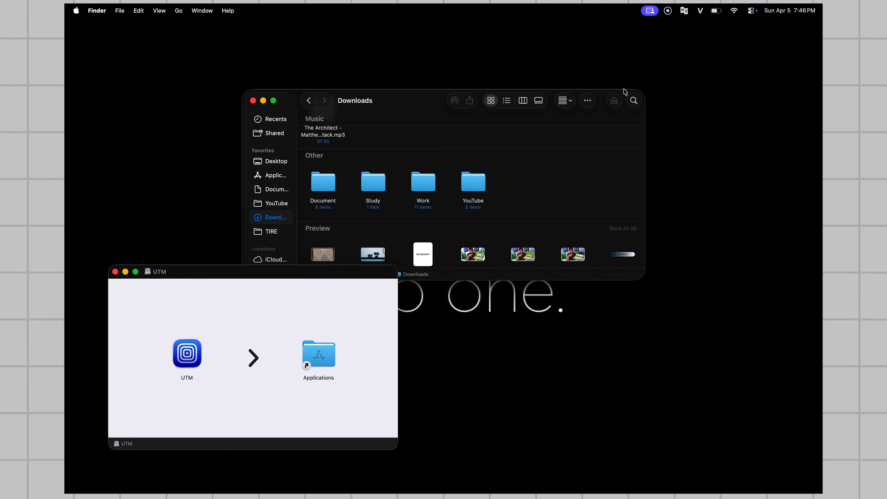
pyautogui.moveTo(187, 353); pyautogui.dragTo(323, 351)
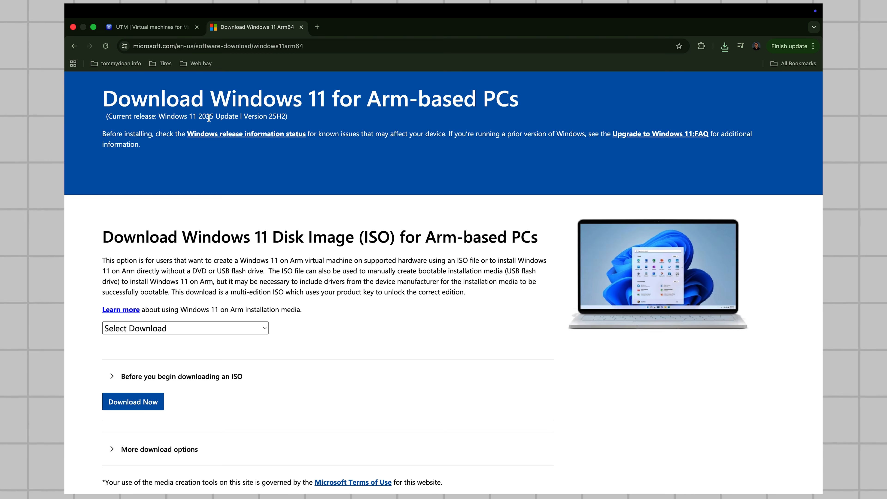
# Step: Request the Windows 11 (multi-edition ISO for Arm64) download from the Microsoft page
pyautogui.click(215, 331)
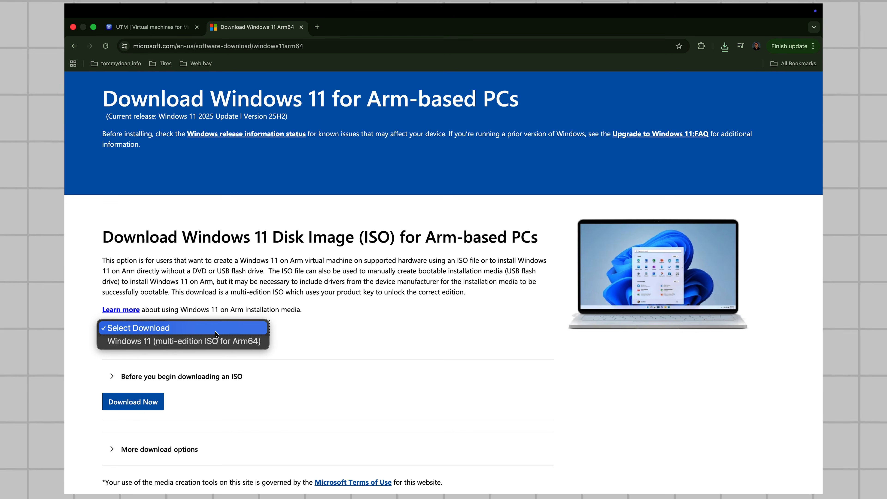
pyautogui.click(213, 342)
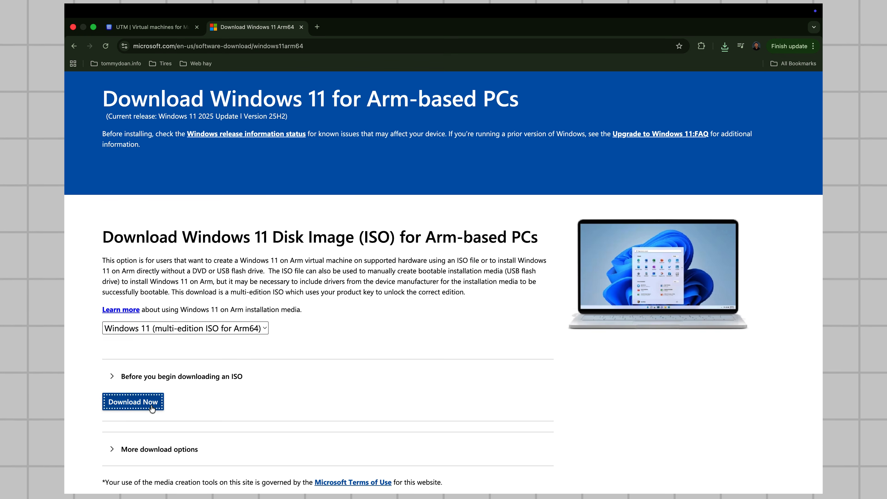
pyautogui.click(151, 405)
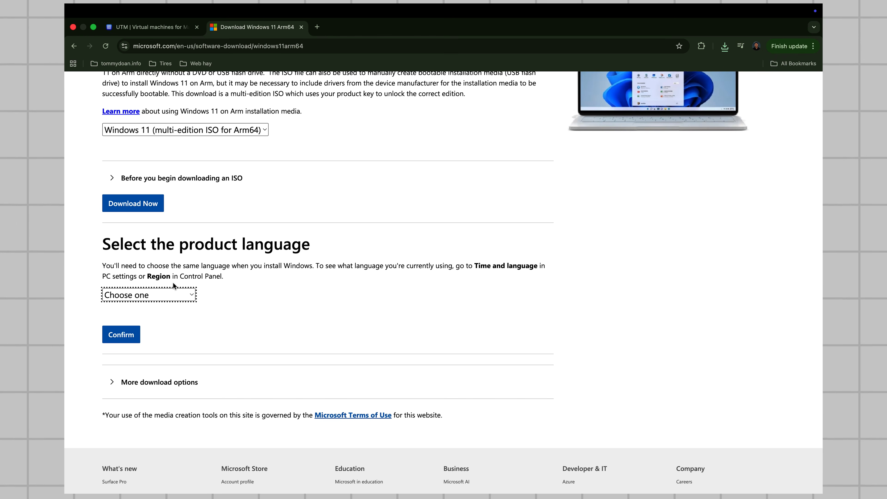
# Step: Confirm English (United States) as the product language and start the Windows 11 Arm64 ISO download
pyautogui.click(169, 292)
pyautogui.click(153, 430)
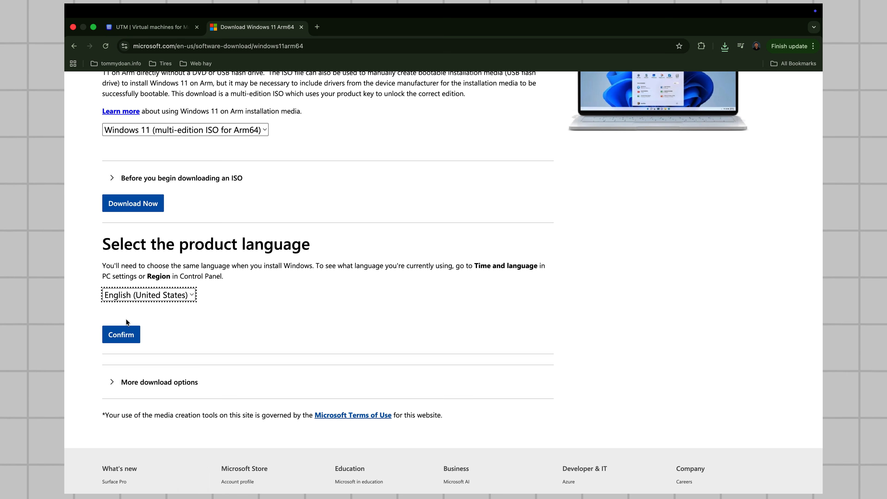
pyautogui.click(125, 332)
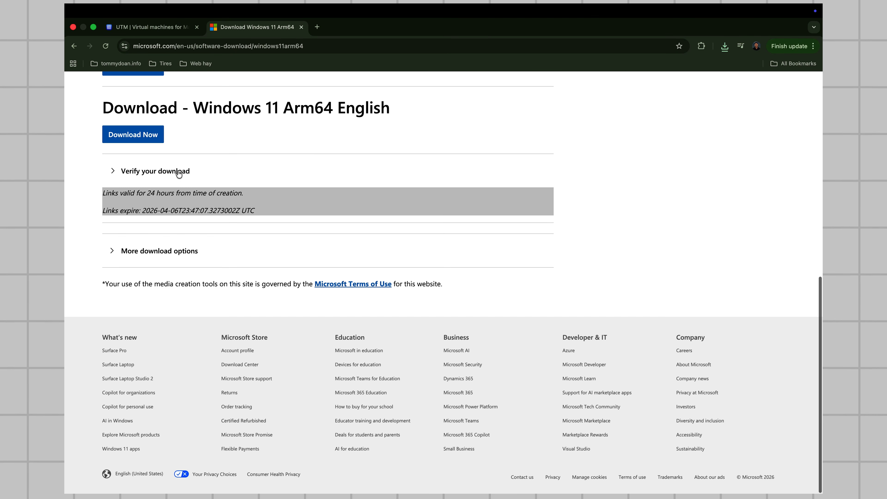
pyautogui.click(150, 145)
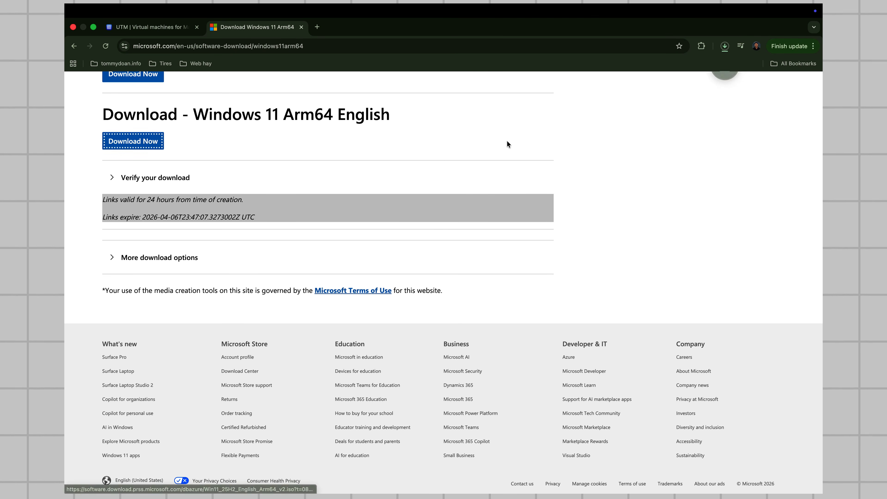
pyautogui.click(725, 46)
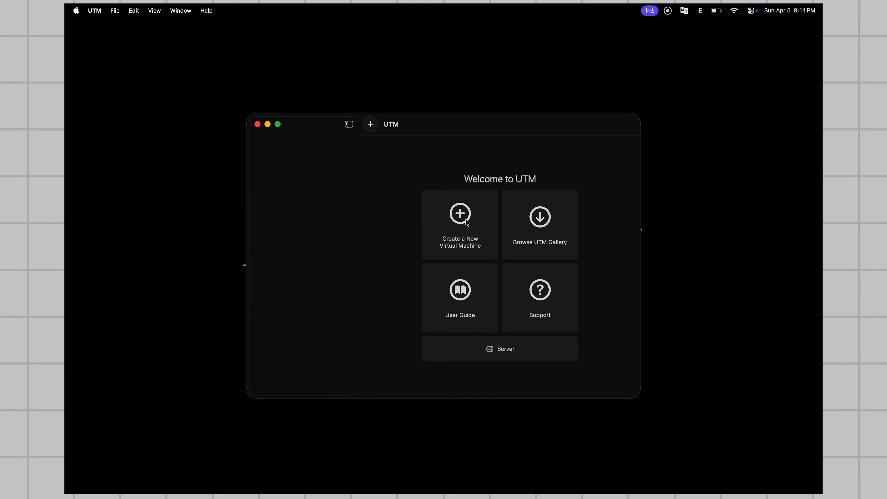
# Step: Create a new virtual machine in UTM using Virtualize with Windows as the operating system
pyautogui.click(468, 223)
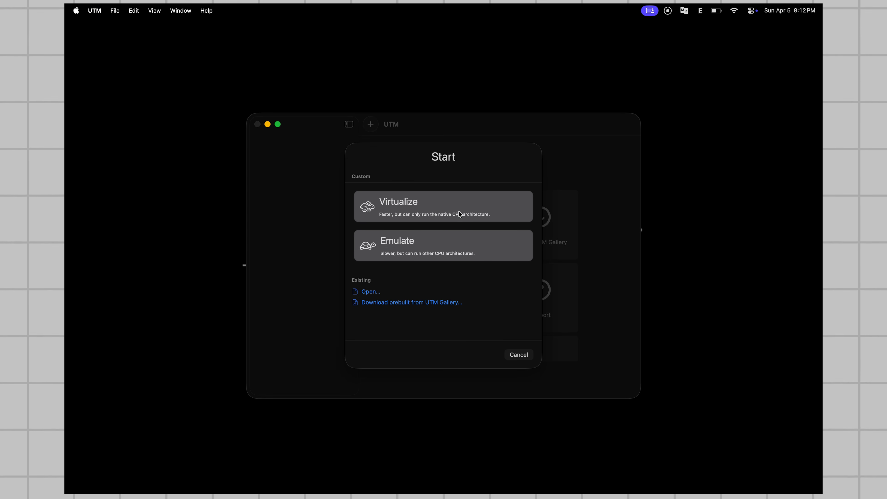
pyautogui.click(461, 214)
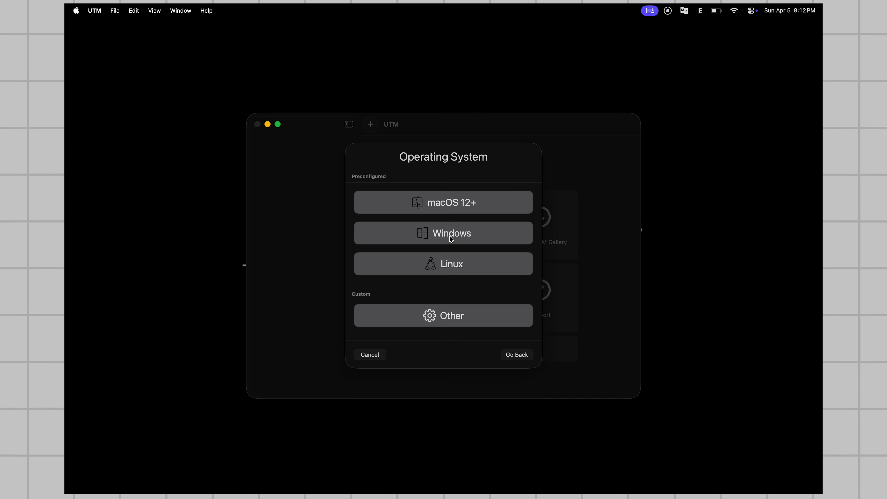
pyautogui.click(452, 240)
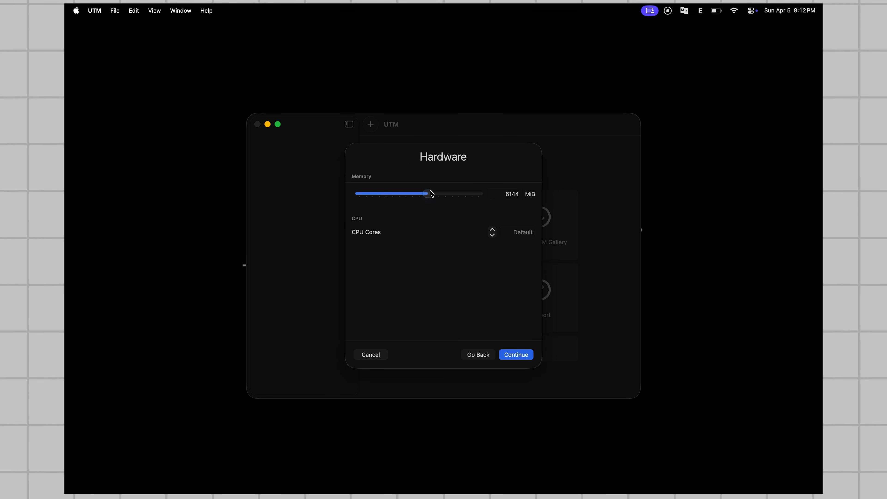
# Step: Set the virtual machine's memory to 14336 MiB and its CPU cores to 8
pyautogui.moveTo(470, 194)
pyautogui.mouseDown()
pyautogui.moveTo(452, 195)
pyautogui.moveTo(459, 194)
pyautogui.mouseUp()
pyautogui.click(492, 229)
pyautogui.click(492, 230)
pyautogui.click(492, 229)
pyautogui.click(493, 230)
pyautogui.click(493, 229)
pyautogui.click(492, 230)
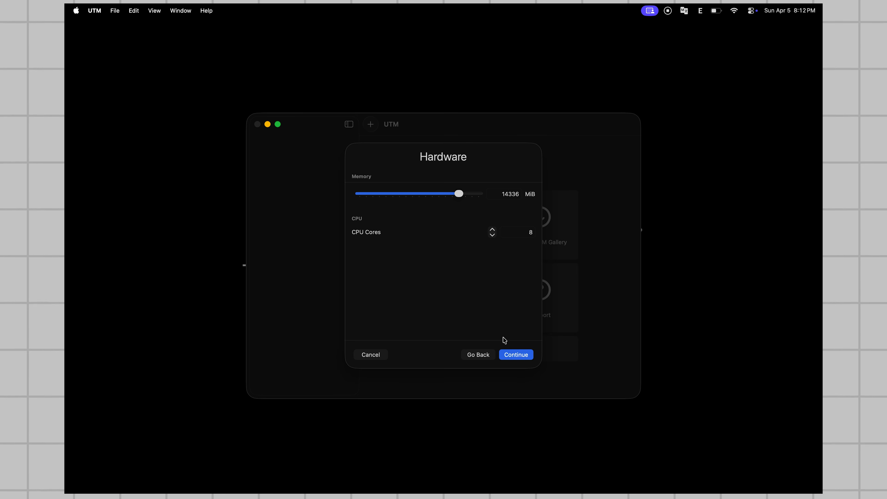
pyautogui.click(509, 356)
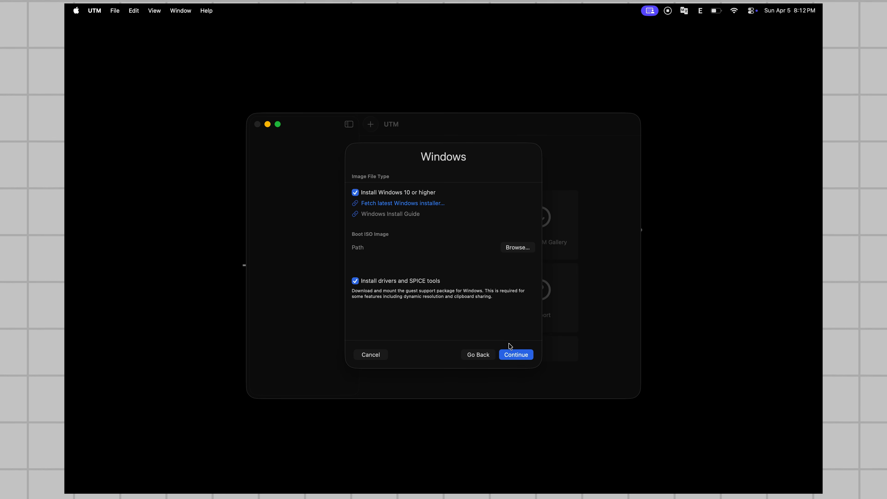
# Step: Set Win11_25H2_English_Arm64_v2.iso as the boot image, go through the storage and shared directory pages, and save the virtual machine
pyautogui.click(518, 247)
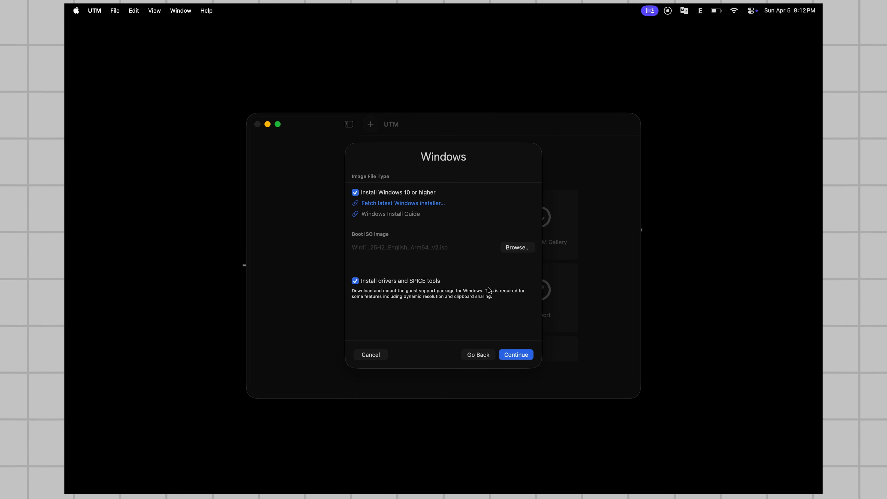
pyautogui.click(524, 355)
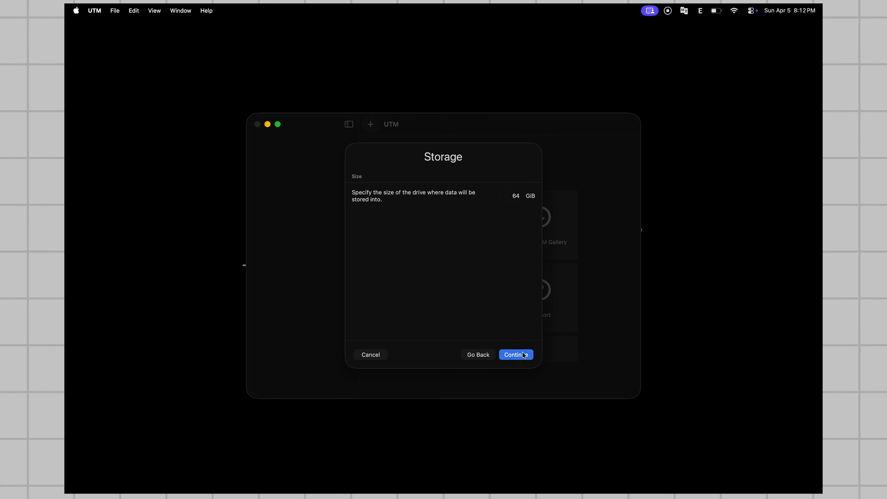
pyautogui.click(524, 355)
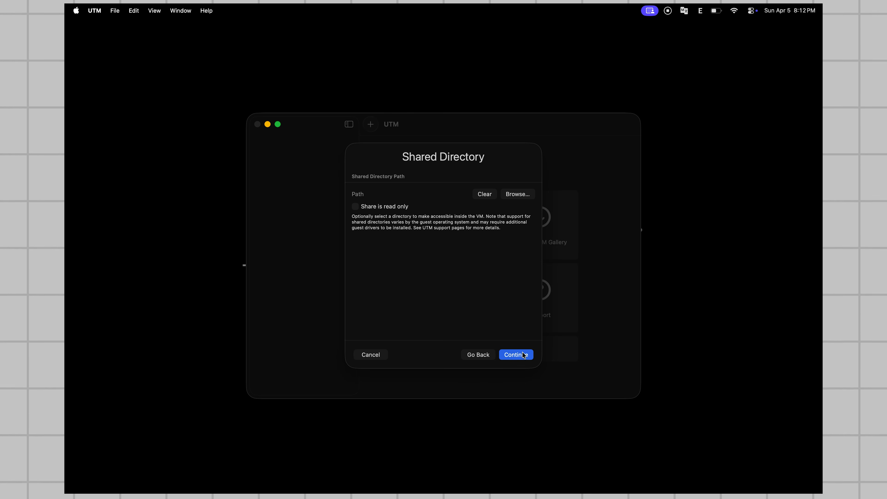
pyautogui.click(524, 355)
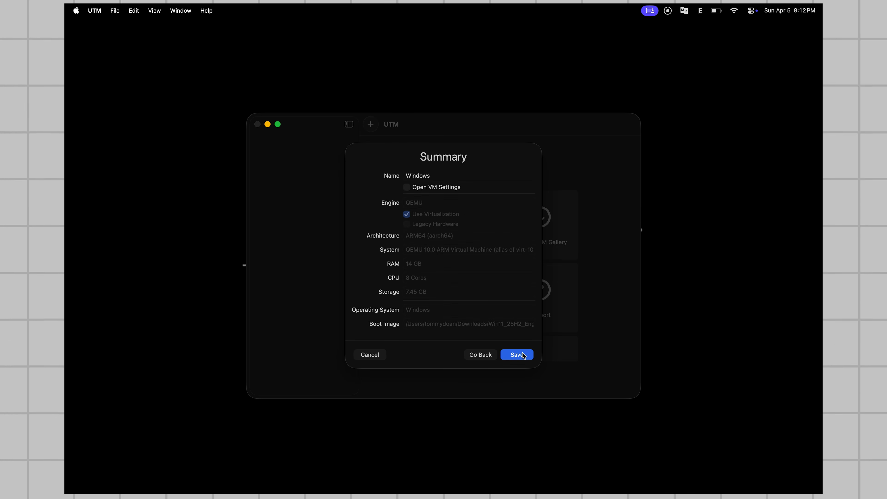
pyautogui.click(524, 354)
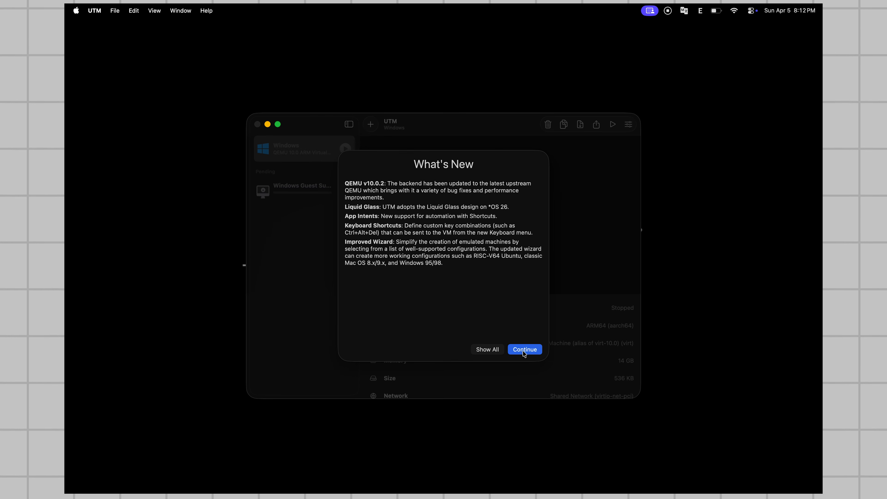
pyautogui.click(525, 351)
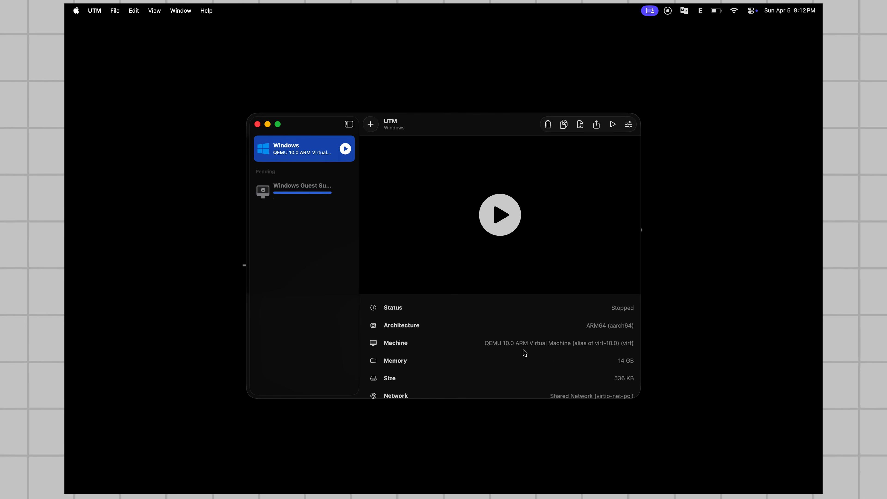
# Step: Review the Windows virtual machine's system, QEMU and device settings and save them
pyautogui.click(629, 125)
pyautogui.click(314, 201)
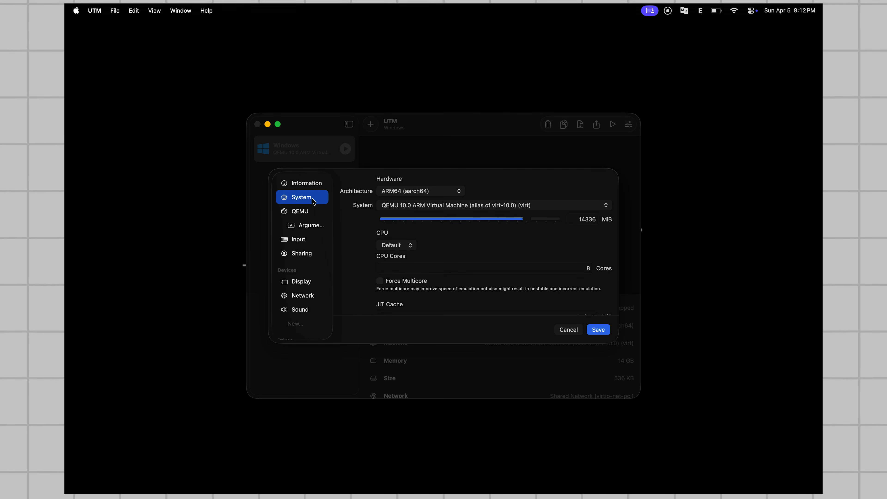
pyautogui.scroll(-3, 370, 253)
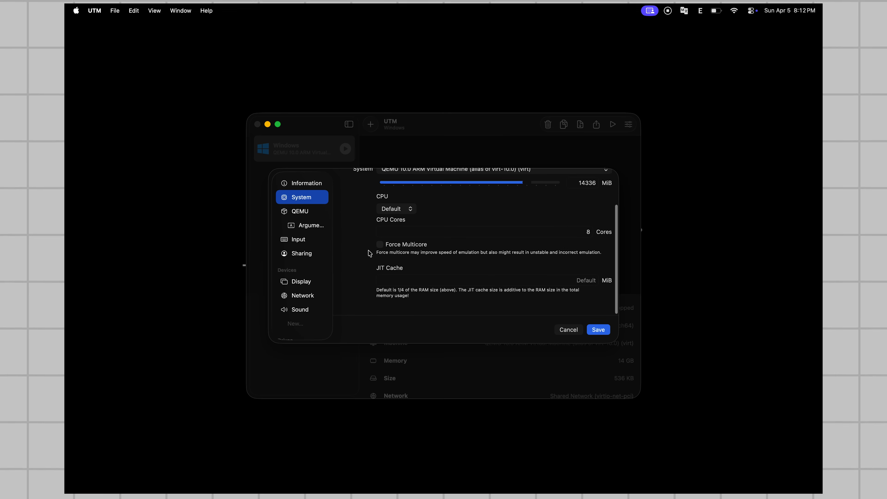
pyautogui.click(313, 214)
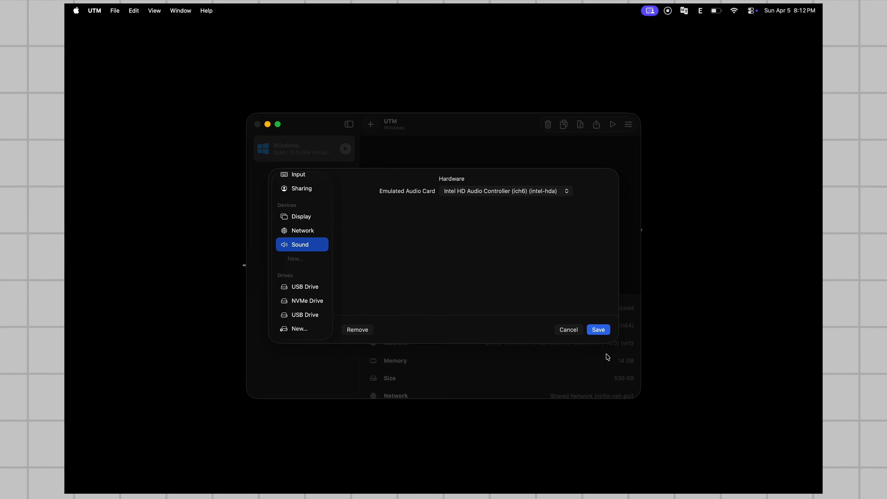
pyautogui.click(599, 330)
# Step: Start the Windows virtual machine and accept English (United States) as setup language with English (Canada) as time and currency format
pyautogui.click(489, 229)
pyautogui.moveTo(298, 180); pyautogui.dragTo(453, 115)
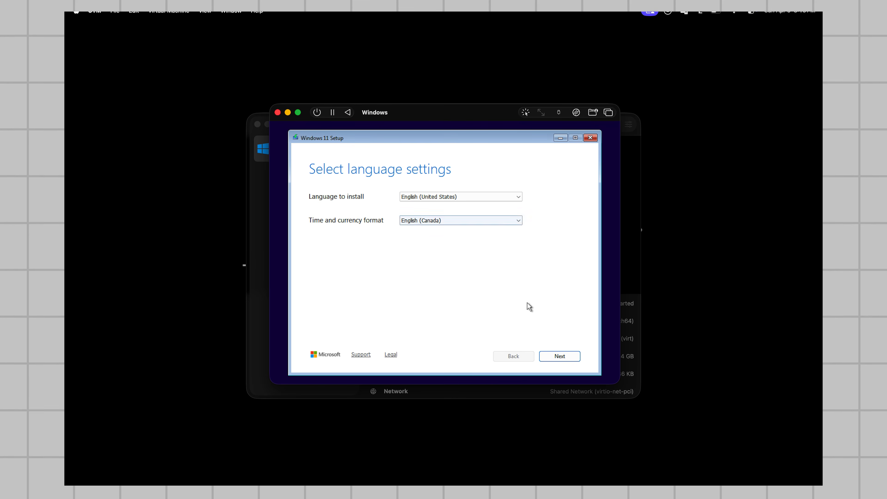
pyautogui.click(560, 357)
pyautogui.click(561, 360)
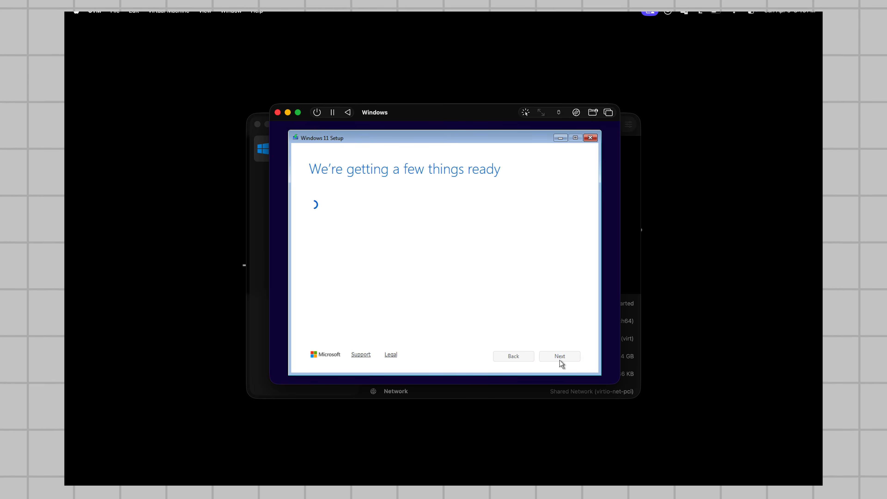
# Step: Choose Windows 11 Pro as the image to install and continue through disk selection
pyautogui.click(367, 331)
pyautogui.click(428, 237)
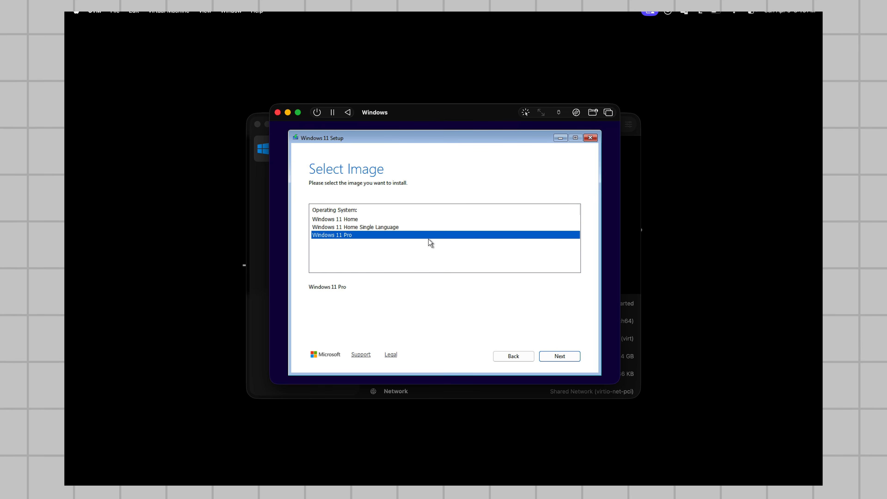
pyautogui.click(559, 357)
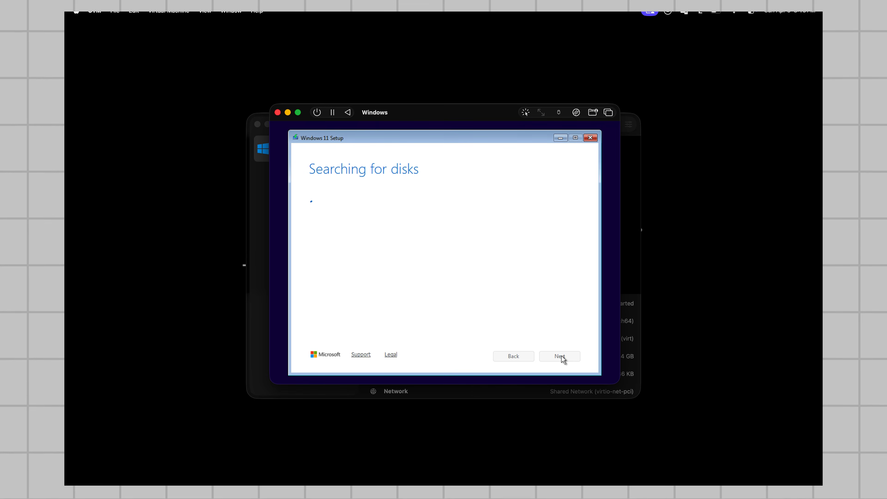
pyautogui.click(561, 357)
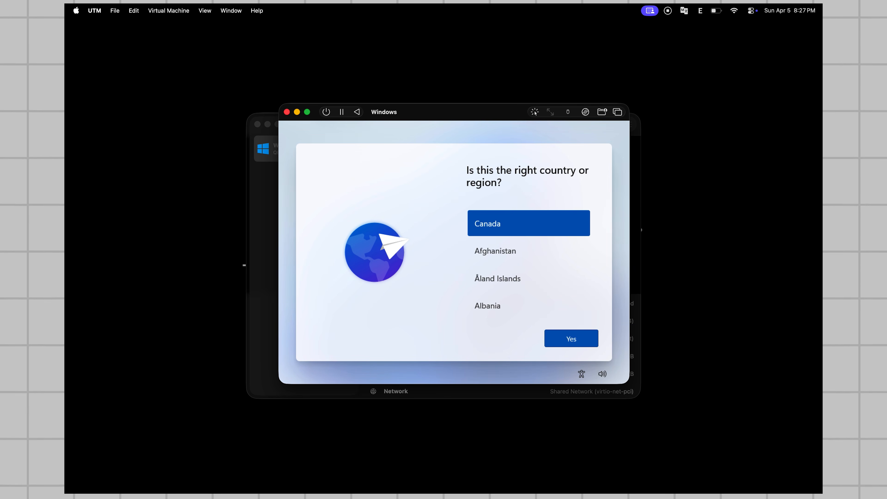
# Step: Confirm Canada as the region, accept the keyboard layout and skip adding a second one
pyautogui.click(583, 333)
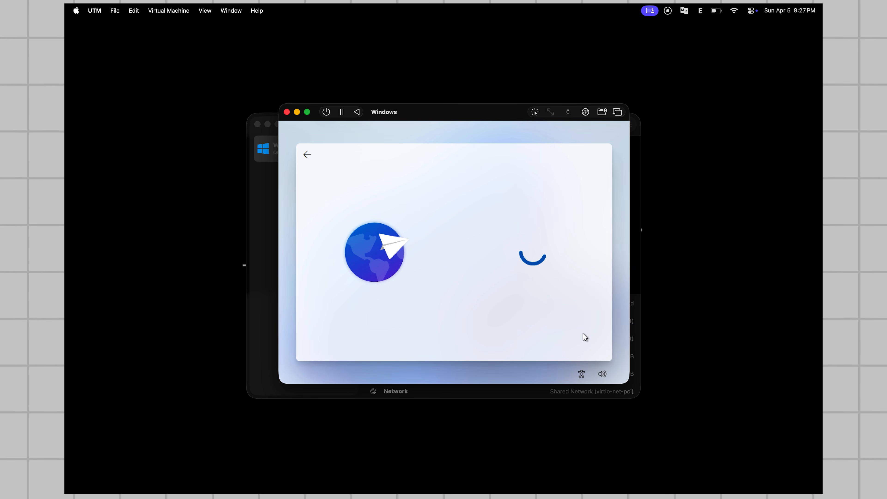
pyautogui.click(584, 333)
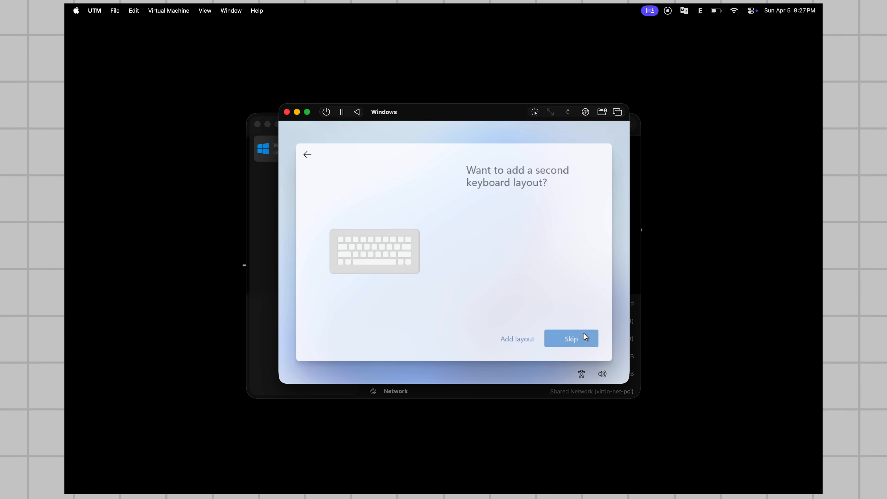
pyautogui.click(583, 333)
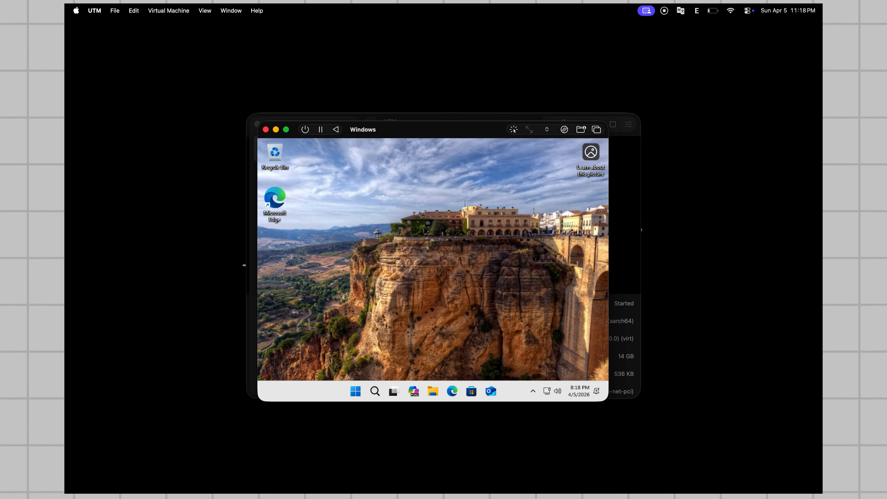
# Step: Open the UTM Guest Tools CD drive (D:) in File Explorer inside the Windows virtual machine
pyautogui.press('super')
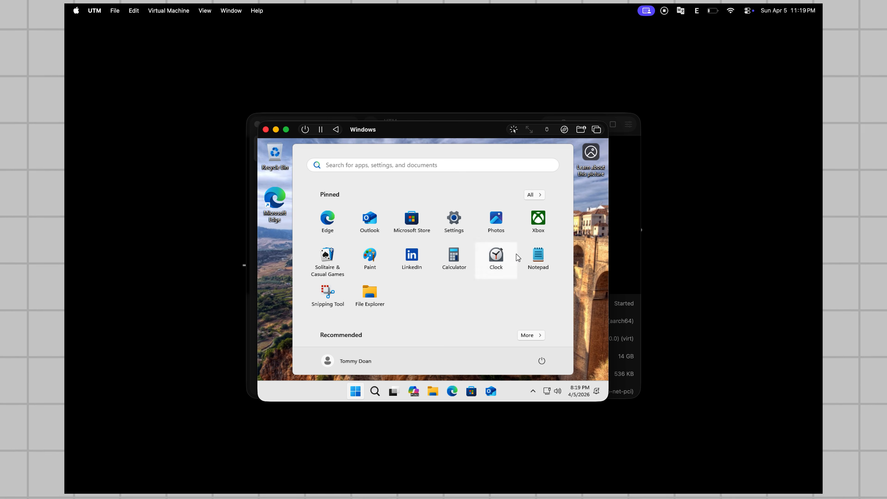
pyautogui.click(590, 249)
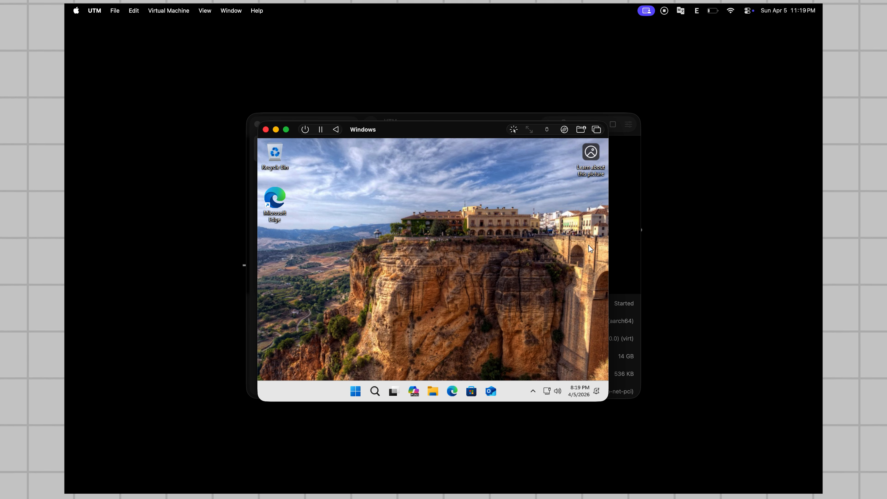
pyautogui.click(433, 391)
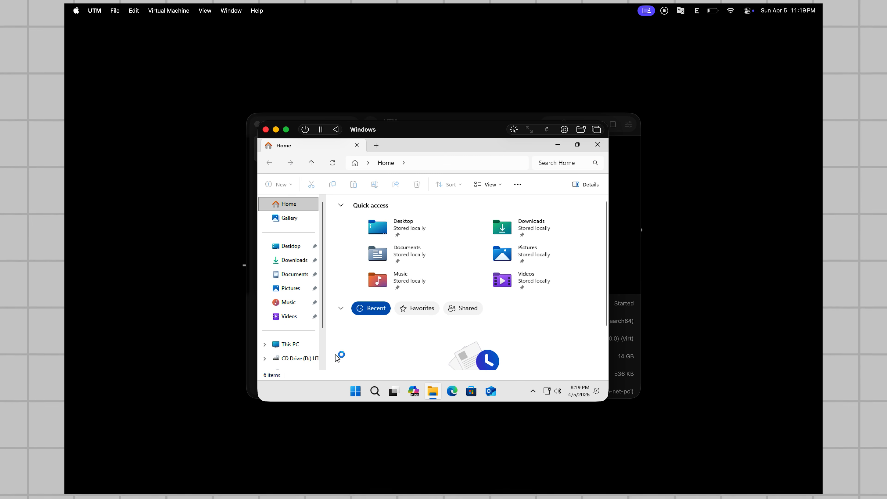
pyautogui.click(308, 358)
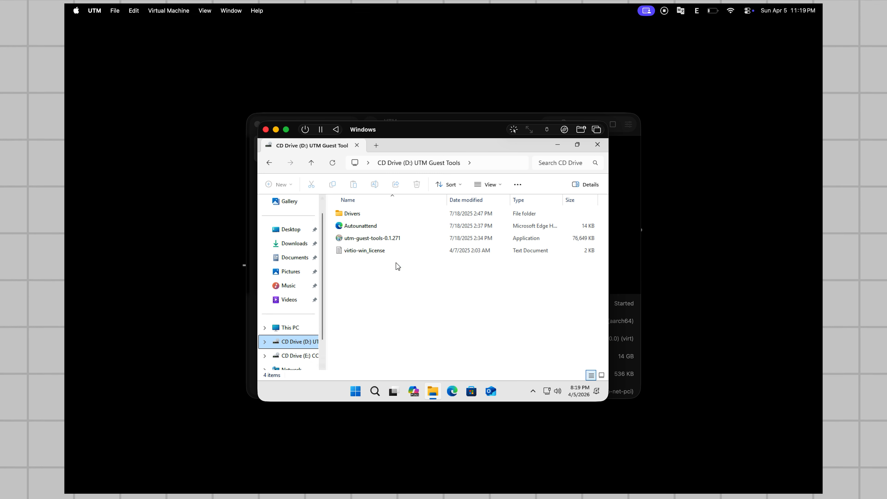
# Step: Run the utm-guest-tools-0.1.271 installer from the CD drive and proceed through its setup pages
pyautogui.doubleClick(405, 240)
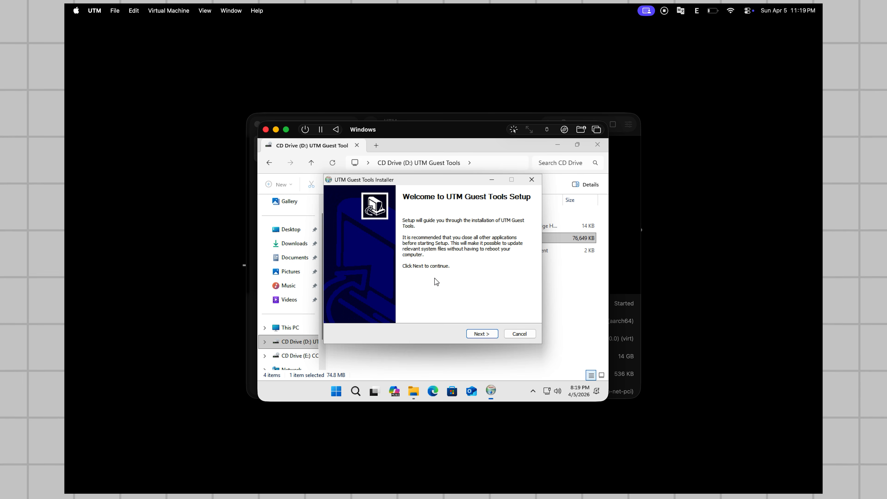
pyautogui.click(488, 335)
pyautogui.click(488, 335)
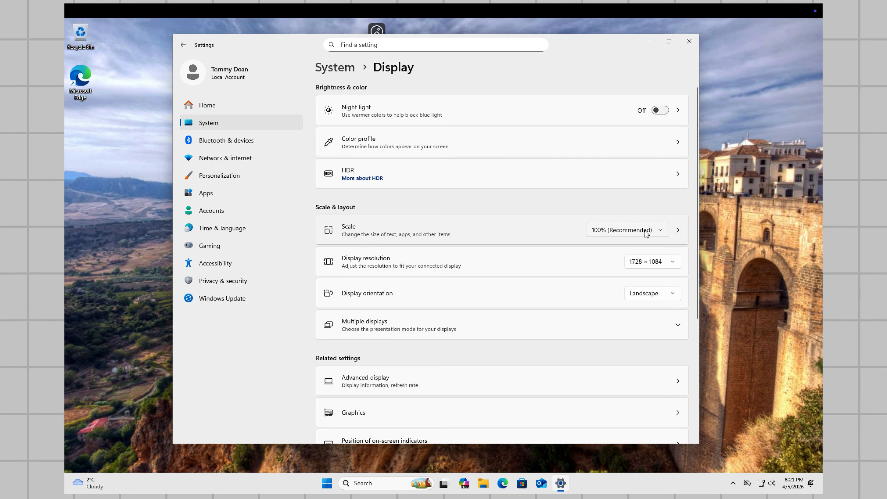
# Step: Set the Windows display scale to 125% and look through the available display resolutions
pyautogui.click(647, 233)
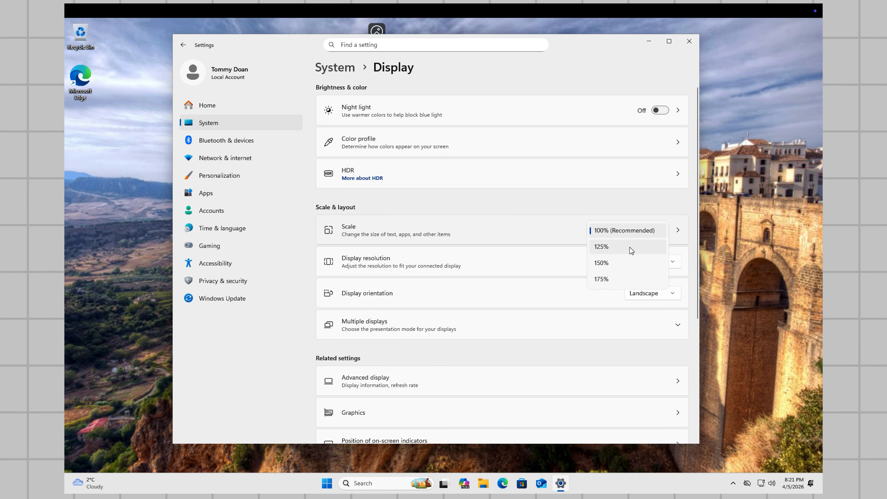
pyautogui.click(631, 250)
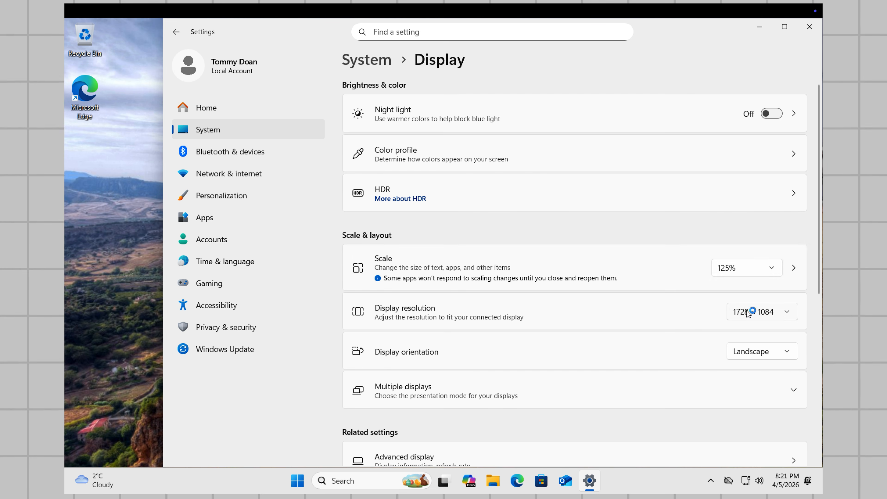
pyautogui.click(749, 312)
pyautogui.scroll(-2, 767, 205)
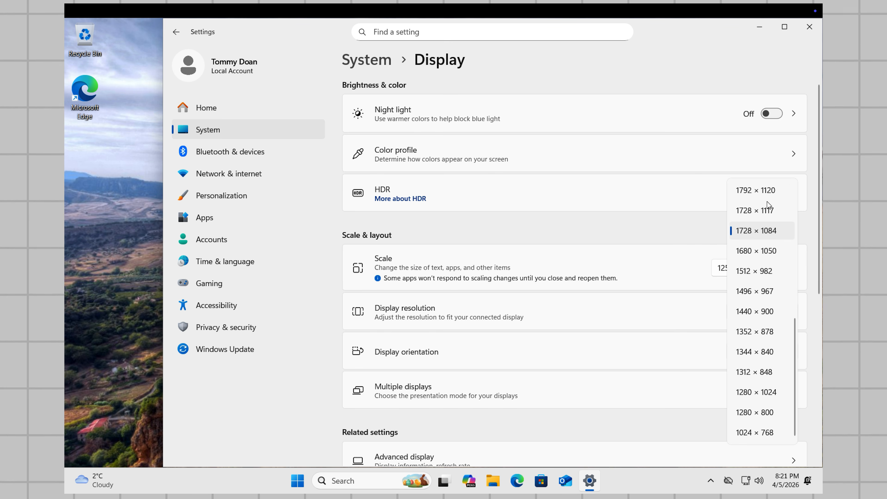
pyautogui.scroll(5, 765, 286)
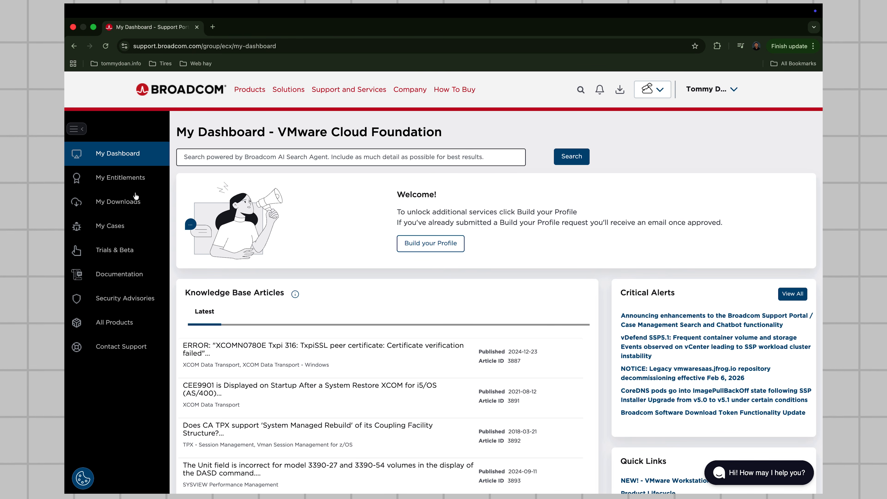
# Step: In the browser's Broadcom support portal, find VMware Fusion among the free software downloads and open its 25H2u1 release
pyautogui.click(134, 202)
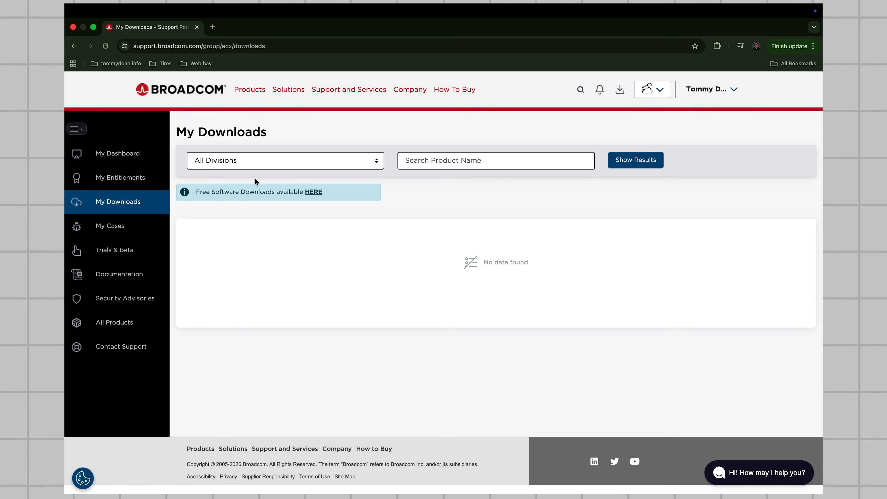
pyautogui.click(312, 193)
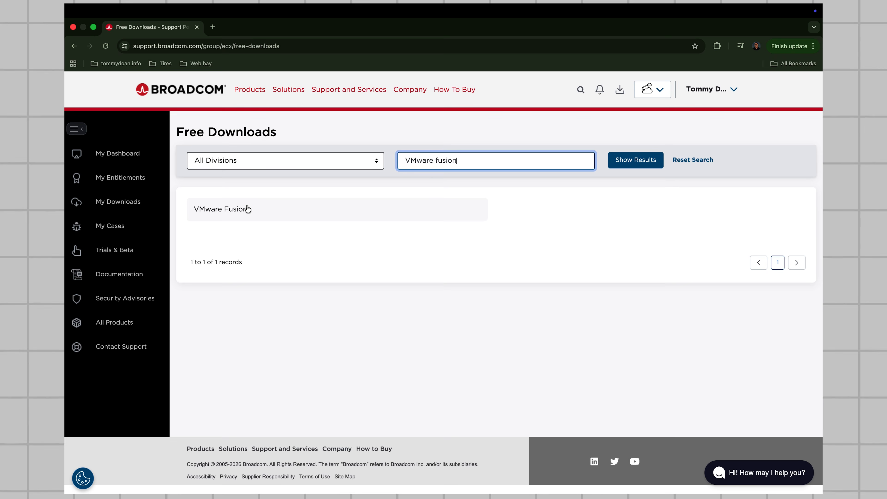
pyautogui.click(241, 211)
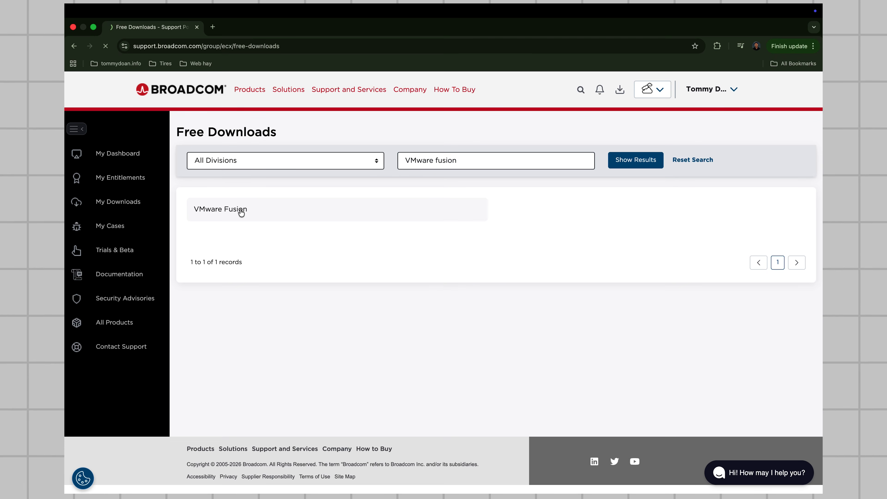
pyautogui.click(258, 259)
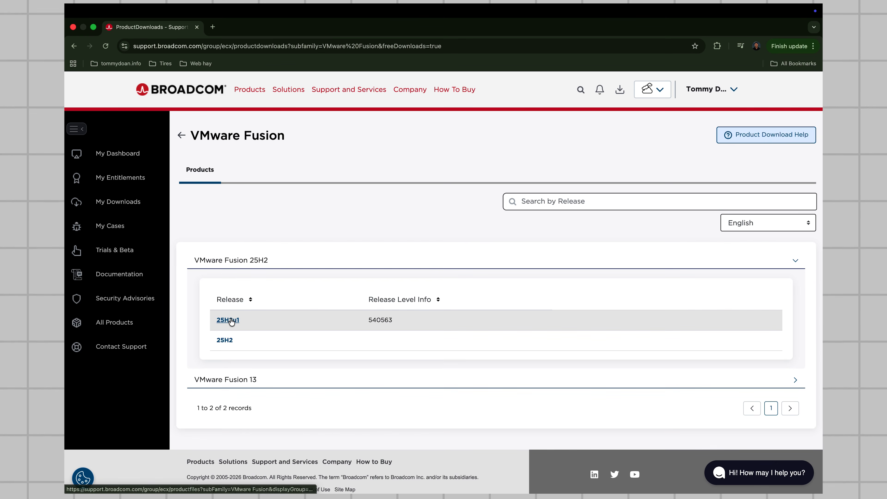
pyautogui.click(231, 320)
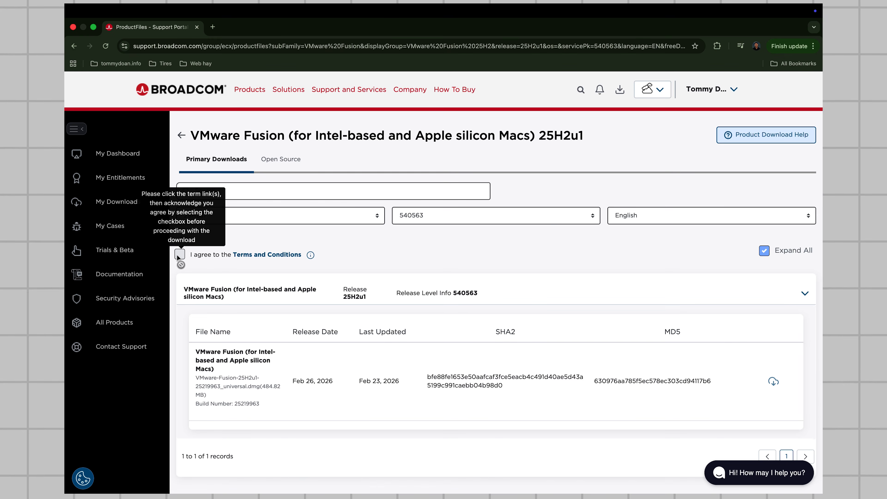
# Step: Open the Terms and Conditions for the VMware Fusion download, return to the product page and agree to them
pyautogui.click(274, 255)
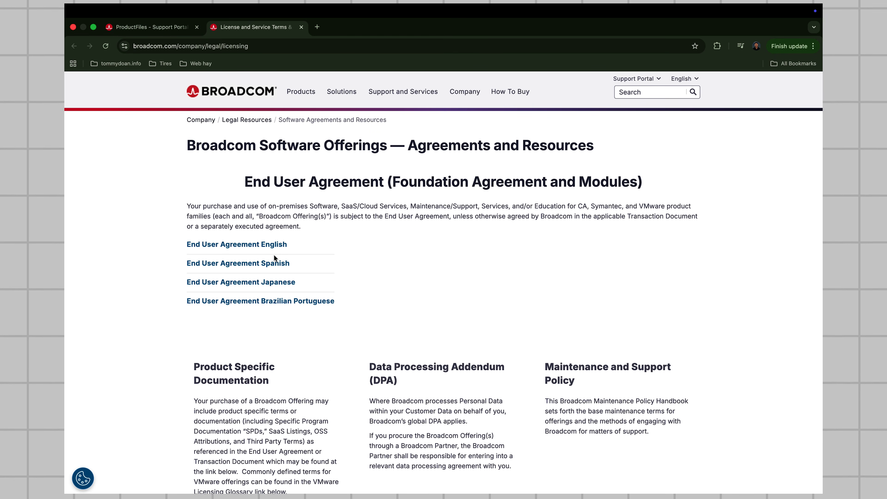
pyautogui.click(150, 26)
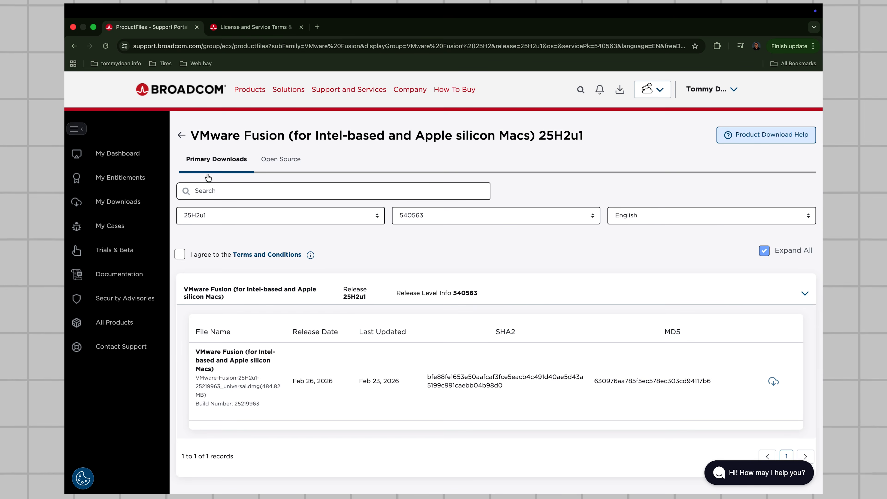
pyautogui.click(179, 256)
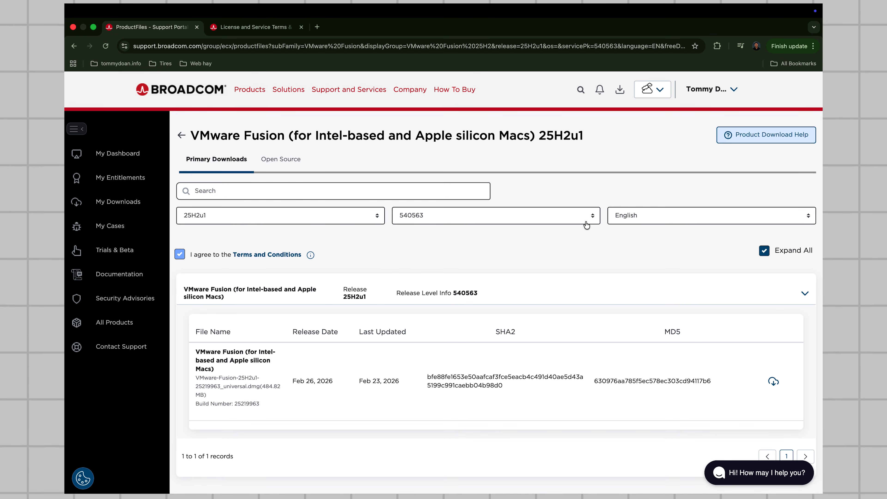
pyautogui.scroll(-2, 586, 225)
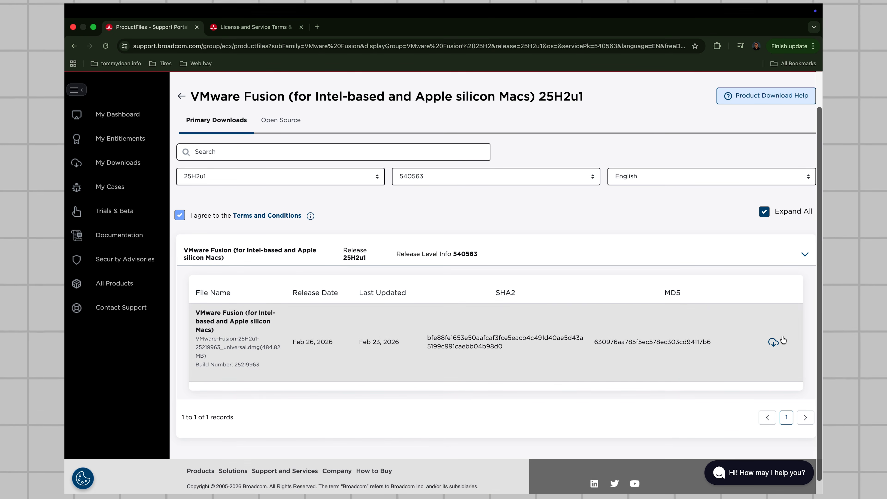
# Step: Request the VMware Fusion 25H2u1 disk image, complete the trade compliance form and download the file
pyautogui.click(773, 344)
pyautogui.click(535, 308)
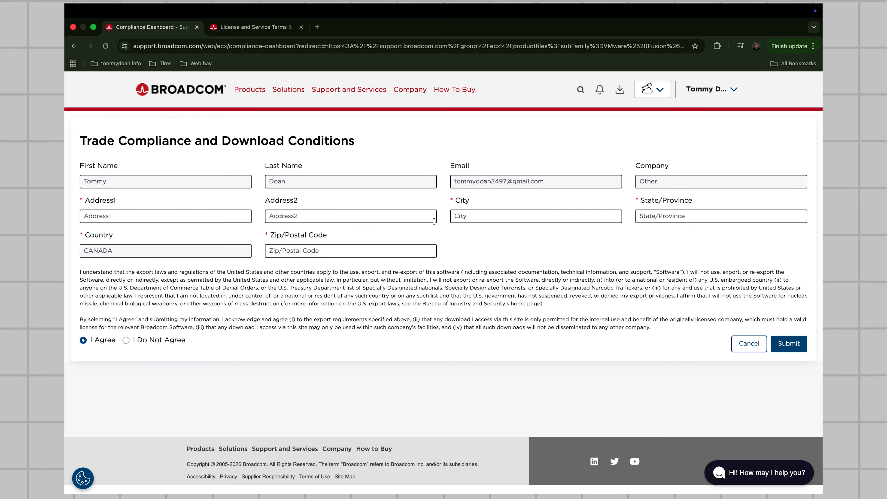
pyautogui.scroll(-2, 700, 324)
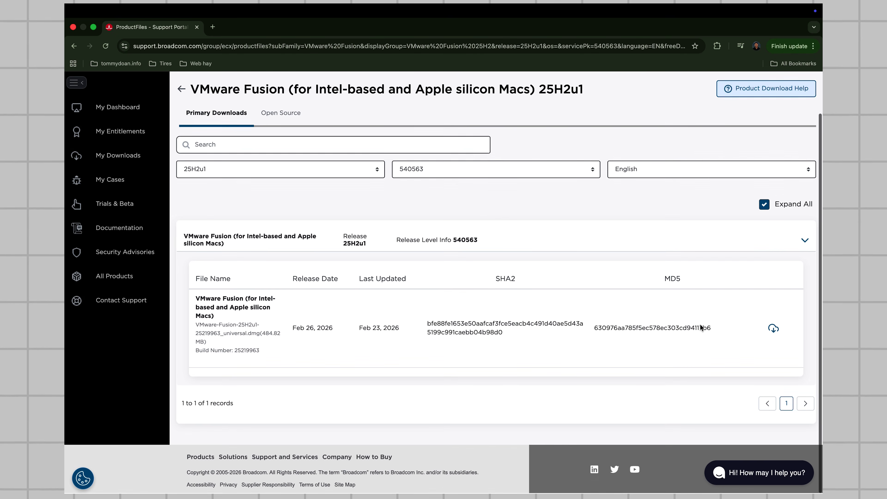
pyautogui.click(773, 329)
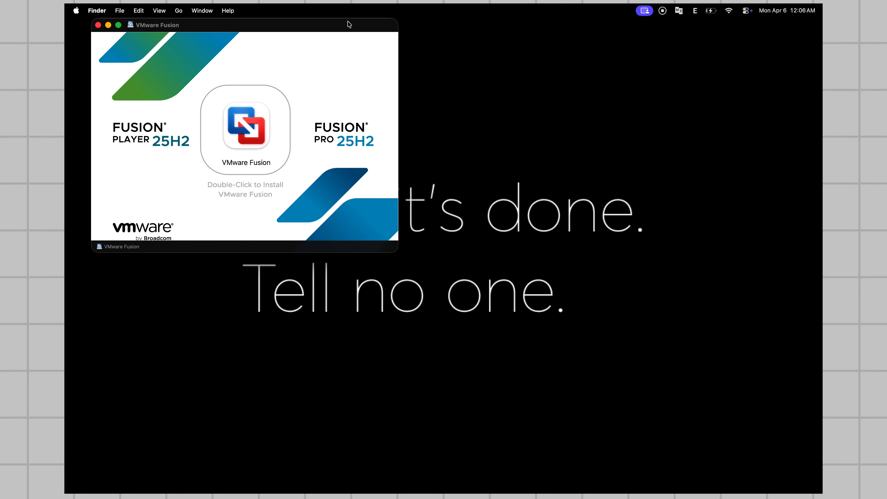
# Step: Move the VMware Fusion disk image window to mid-screen and launch the VMware Fusion installation from it
pyautogui.moveTo(349, 24); pyautogui.dragTo(538, 121)
pyautogui.click(437, 224)
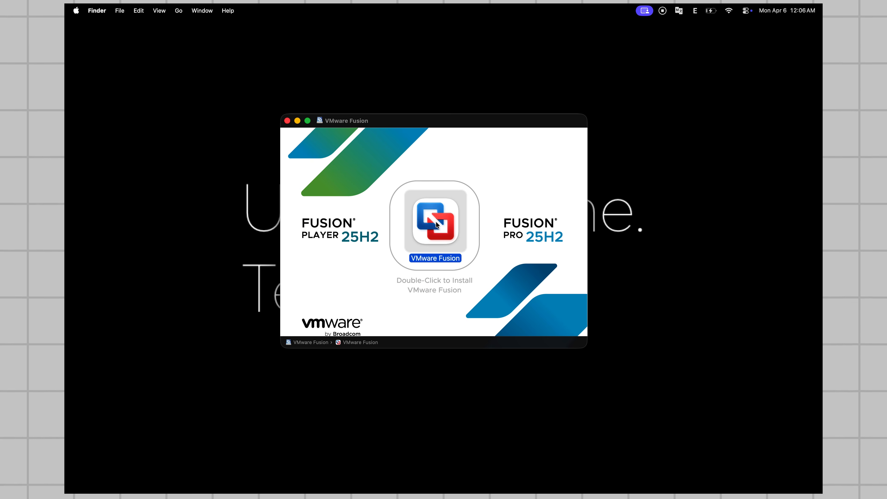
pyautogui.doubleClick(437, 223)
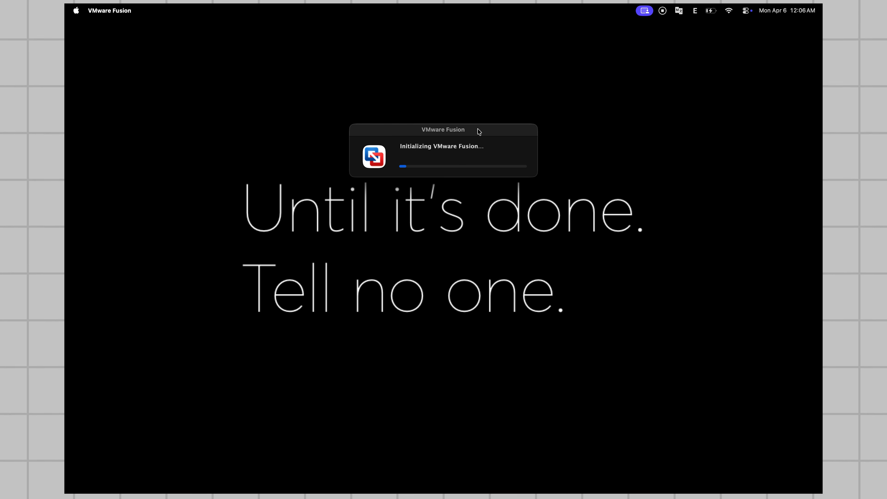
pyautogui.moveTo(390, 40); pyautogui.dragTo(512, 119)
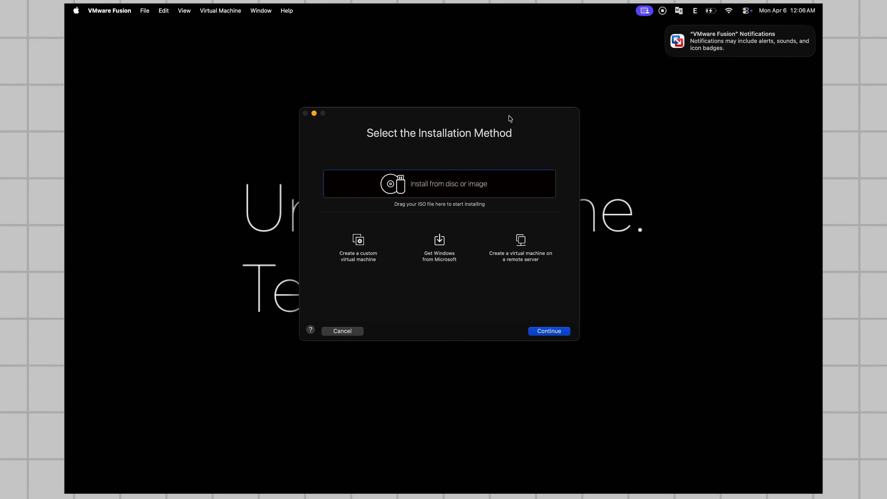
# Step: Choose Get Windows from Microsoft as the installation method and continue past the general information
pyautogui.press('Down')
pyautogui.click(450, 257)
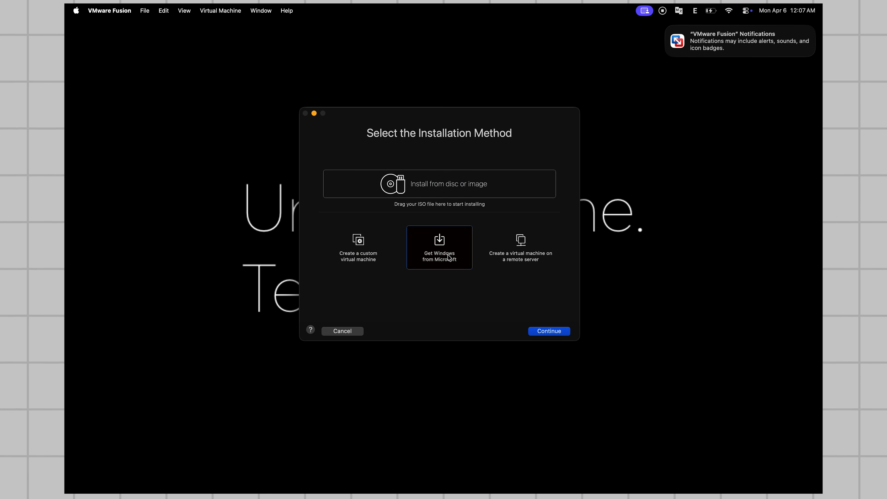
pyautogui.doubleClick(448, 255)
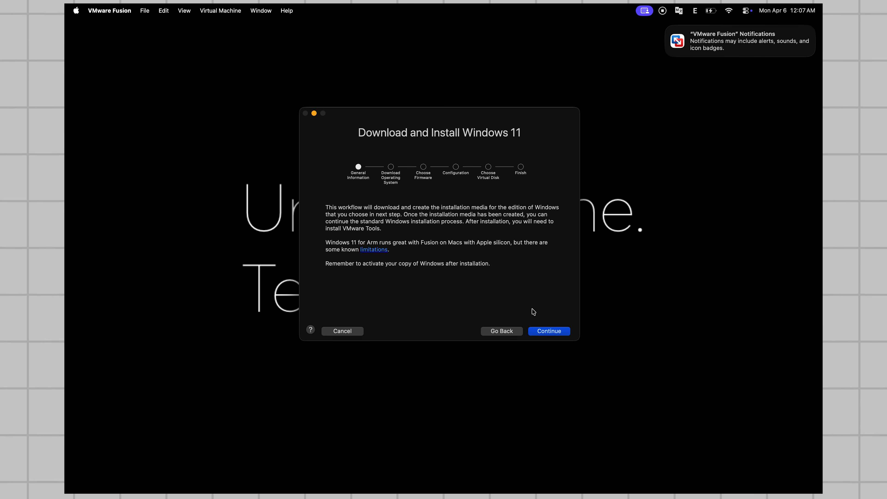
pyautogui.click(550, 332)
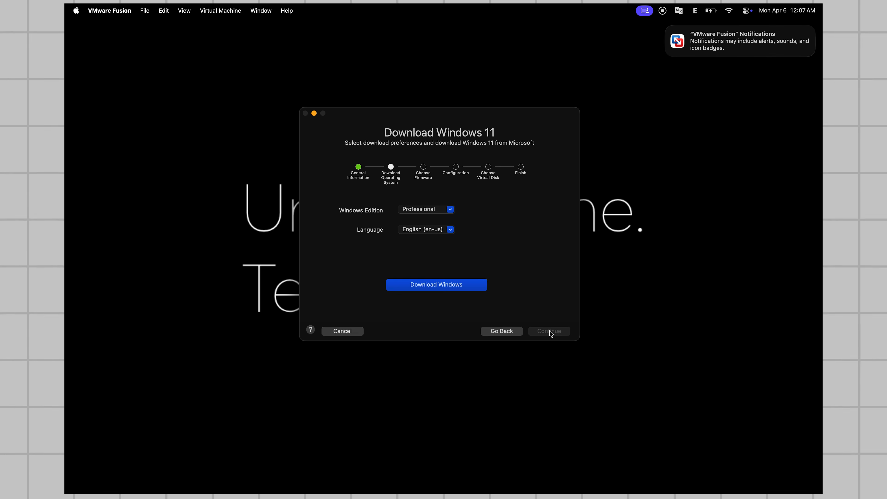
# Step: Download Windows 11 Professional in English (en-us) and continue with UEFI as the boot firmware
pyautogui.click(451, 210)
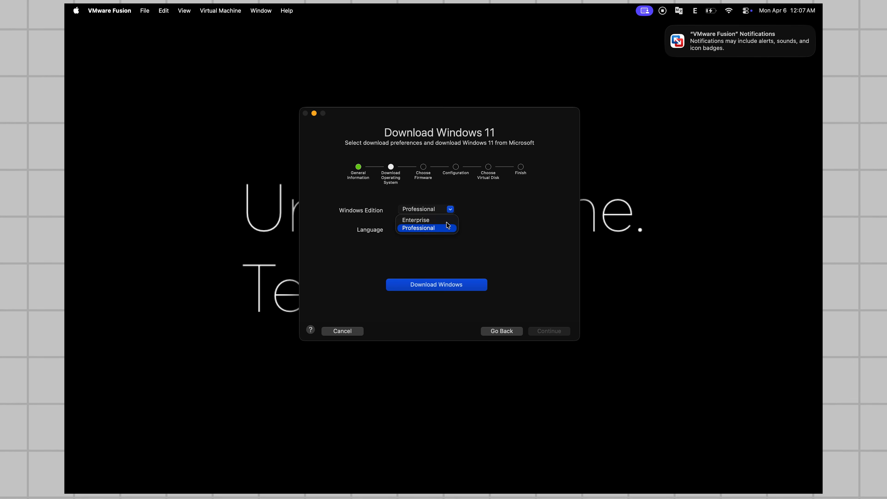
pyautogui.click(451, 228)
pyautogui.click(481, 284)
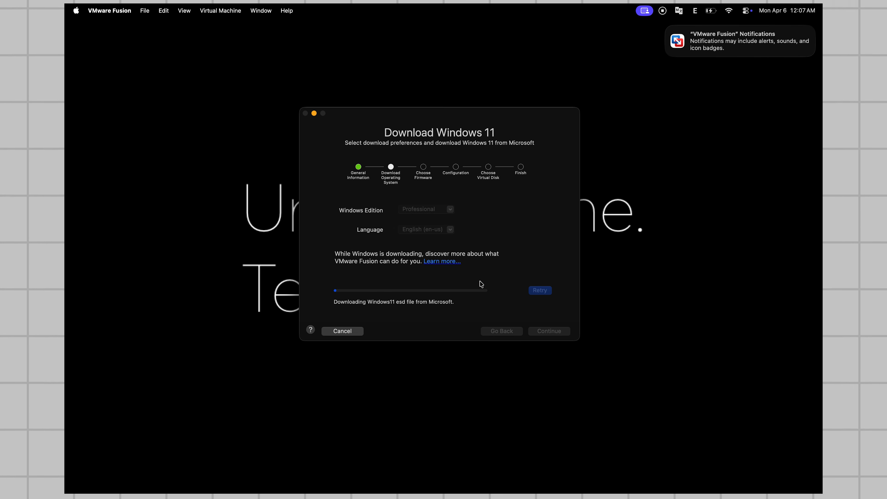
pyautogui.click(550, 331)
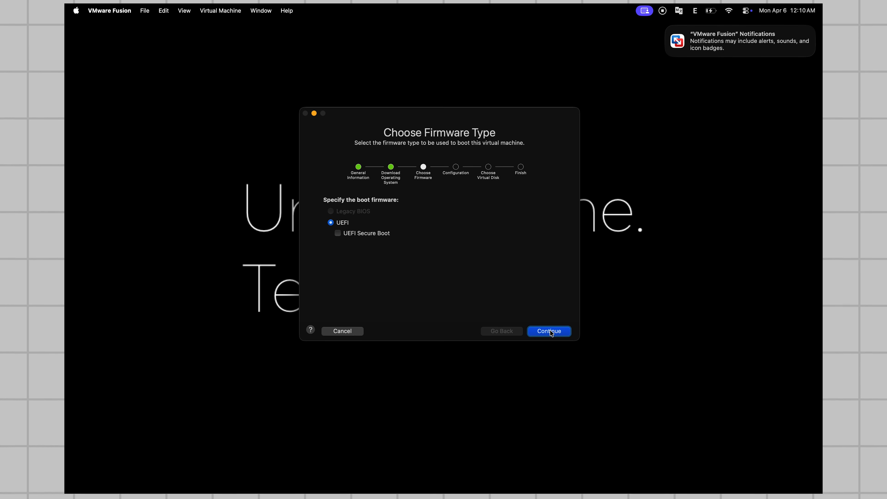
pyautogui.click(551, 332)
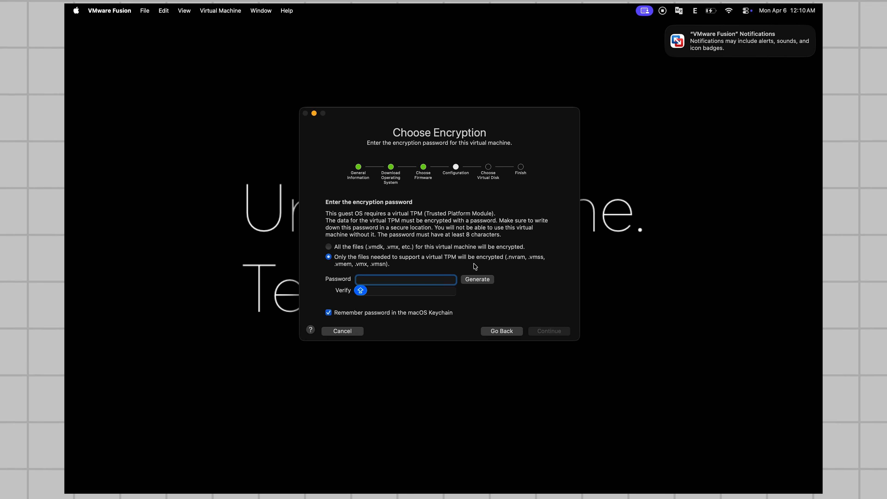
# Step: Enter and verify the encryption password for the virtual TPM files and accept the default virtual disk
pyautogui.write('•••••••')
pyautogui.press('Tab')
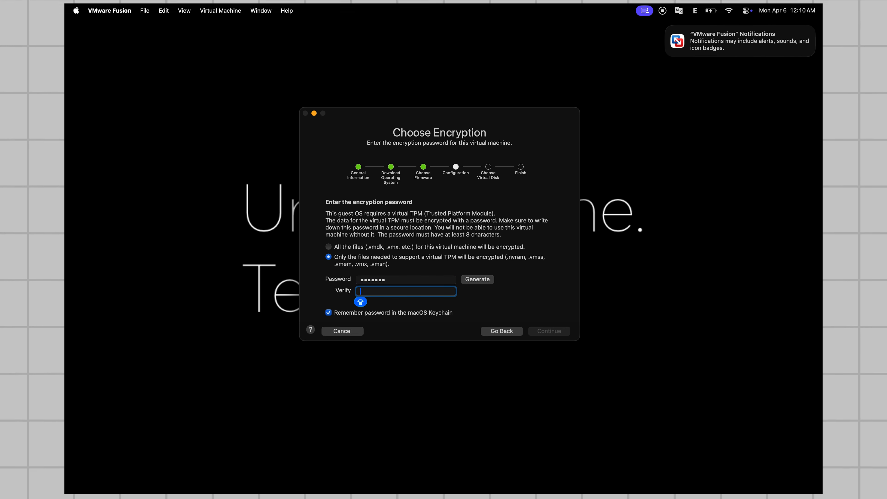
pyautogui.write('•••••••')
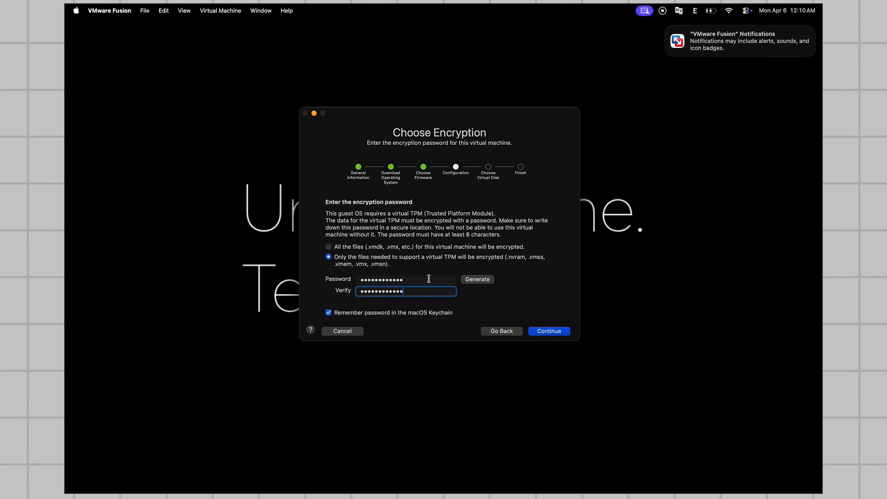
pyautogui.click(552, 331)
pyautogui.click(543, 331)
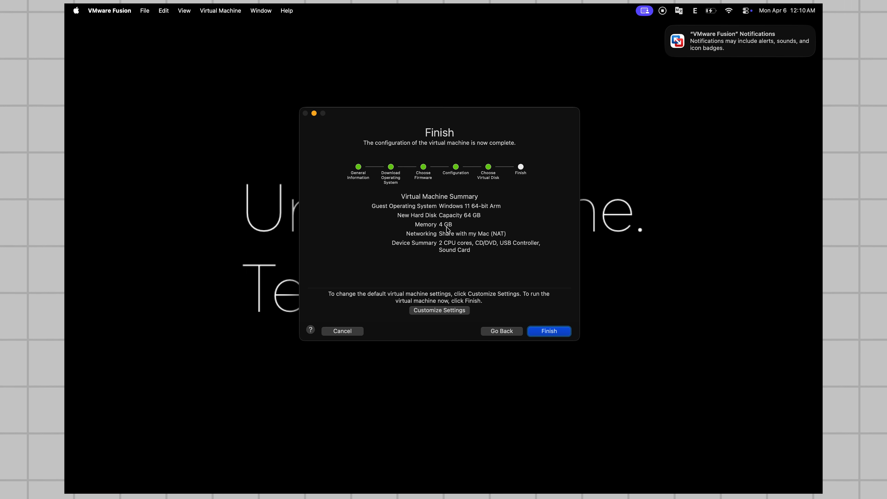
# Step: Save the virtual machine as Windows 11 64-bit Arm in Virtual Machines for customization and open its Processors & Memory settings
pyautogui.click(445, 311)
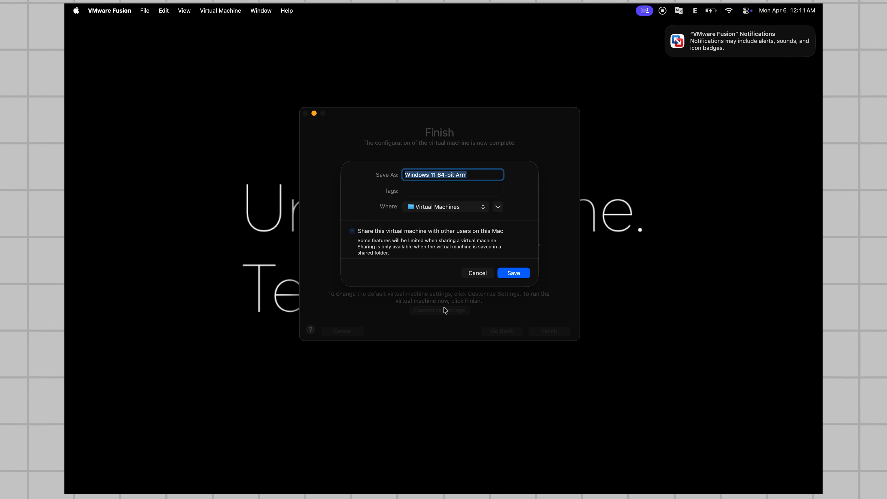
pyautogui.press('Return')
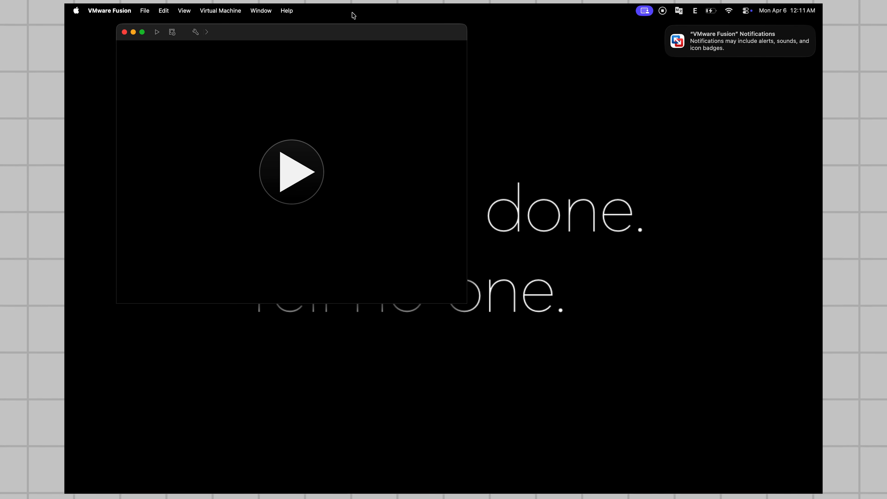
pyautogui.moveTo(447, 56); pyautogui.dragTo(499, 151)
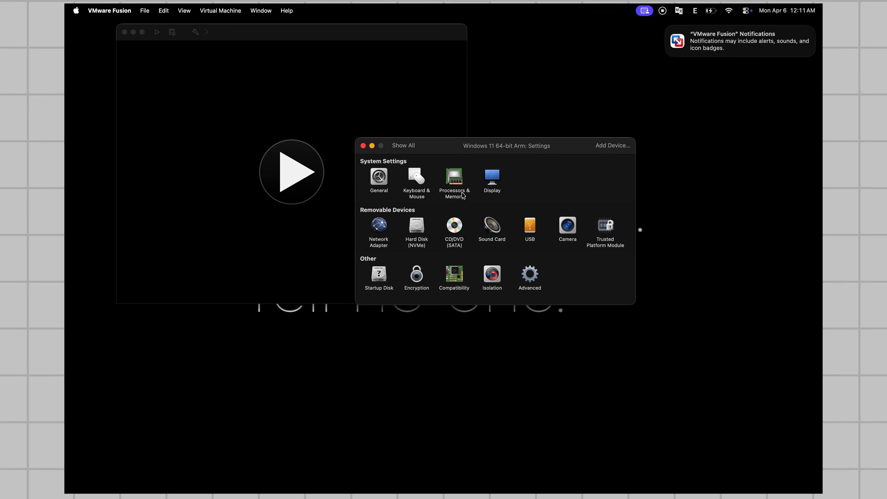
pyautogui.click(453, 180)
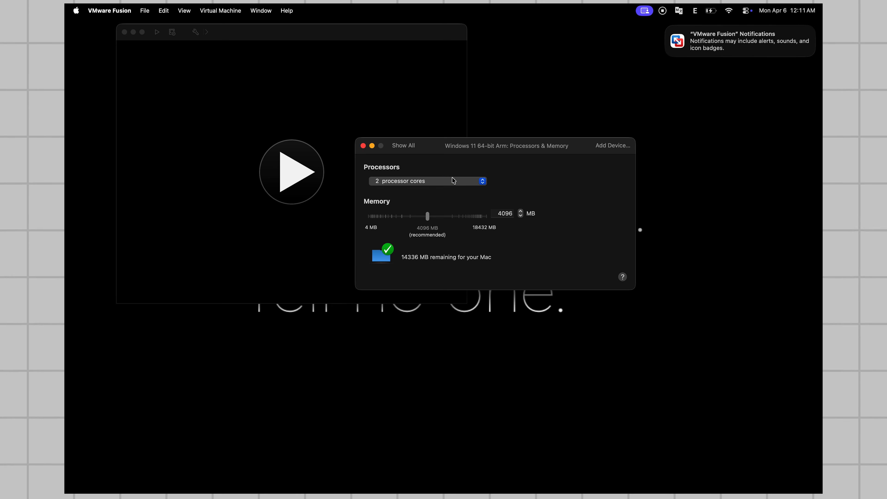
# Step: Give the virtual machine 8 processor cores and 5632 MB of memory
pyautogui.click(442, 186)
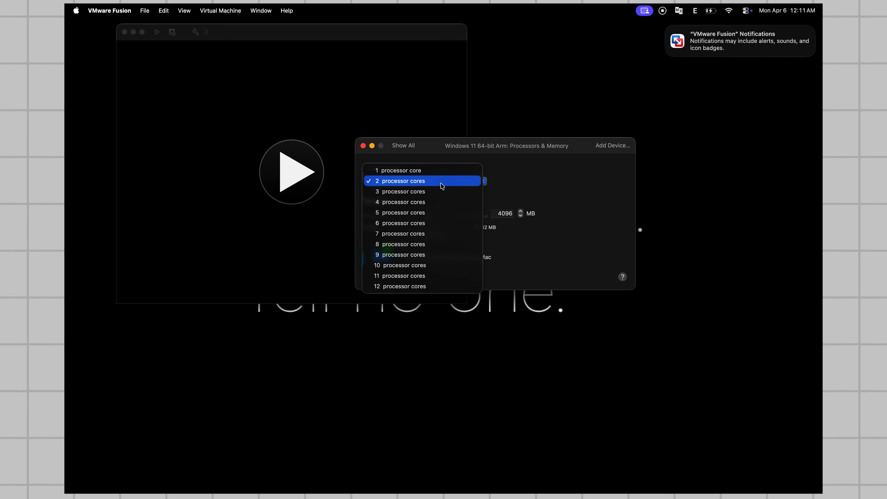
pyautogui.click(433, 244)
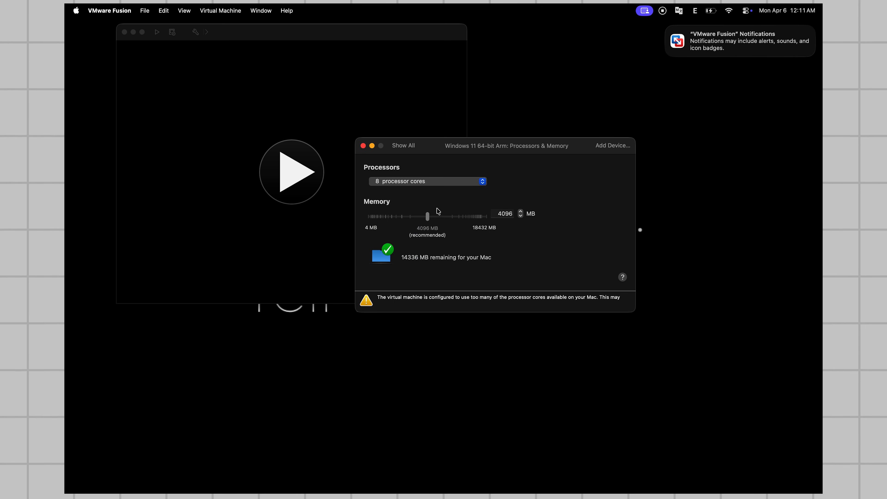
pyautogui.moveTo(444, 218); pyautogui.dragTo(464, 217)
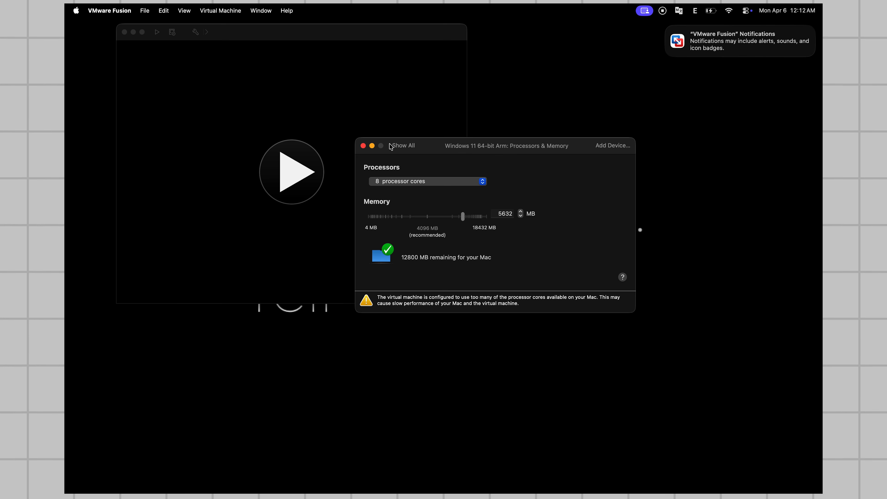
# Step: Open the virtual machine's Display settings and make sure Accelerate 3D Graphics is enabled
pyautogui.click(401, 147)
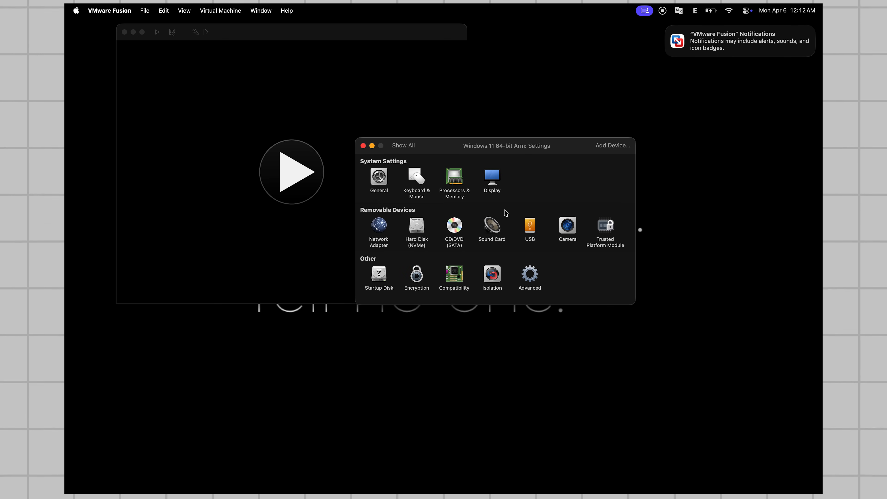
pyautogui.click(493, 178)
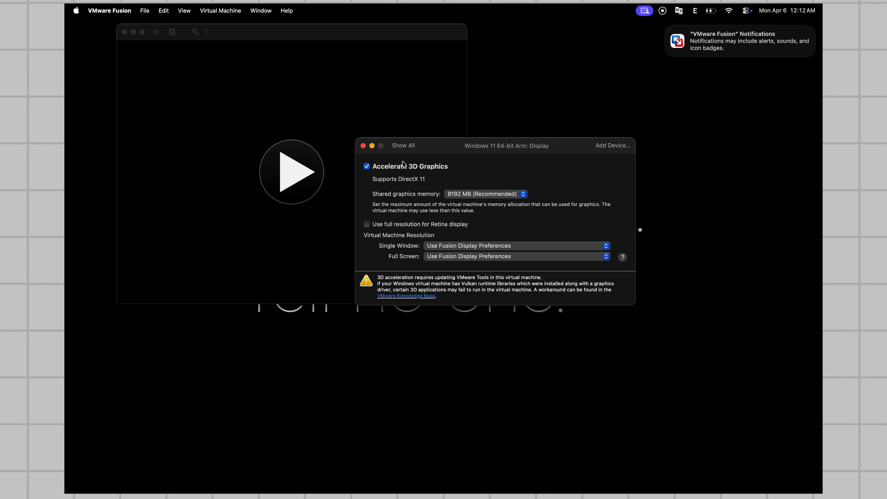
pyautogui.click(367, 166)
pyautogui.click(367, 167)
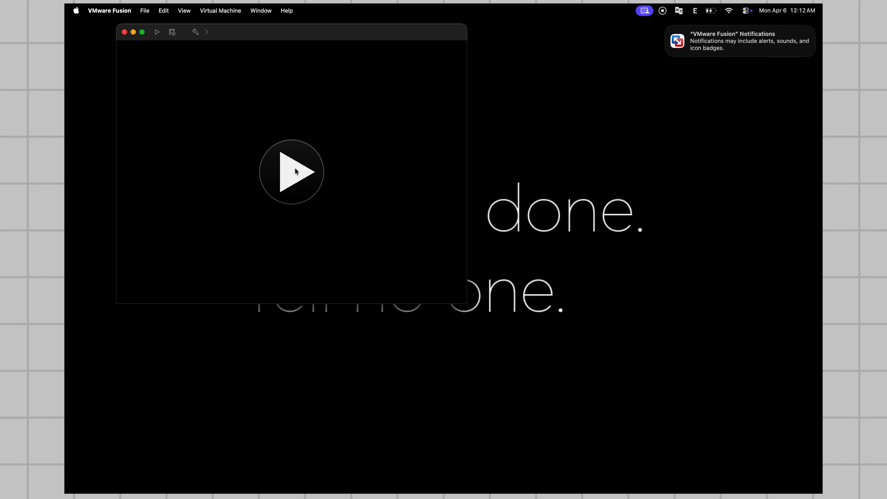
# Step: Start the virtual machine and accept the default language settings, English (United States), in Windows 11 Setup
pyautogui.click(295, 168)
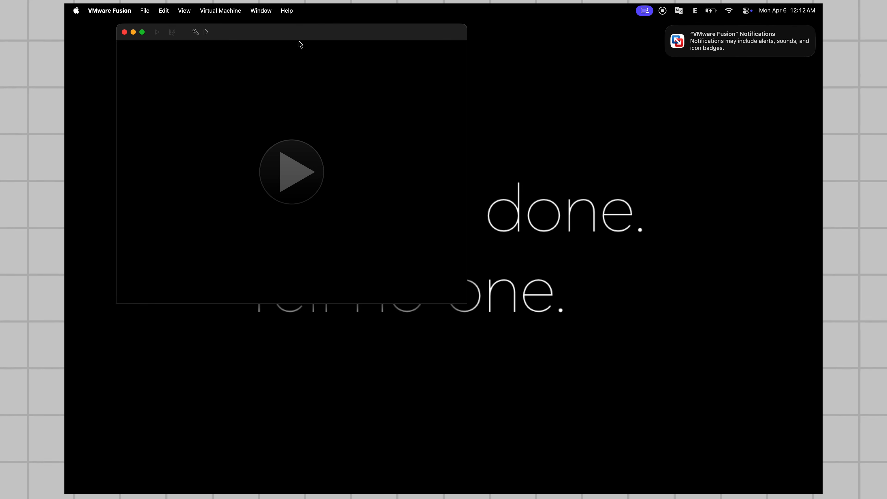
pyautogui.moveTo(303, 35); pyautogui.dragTo(446, 92)
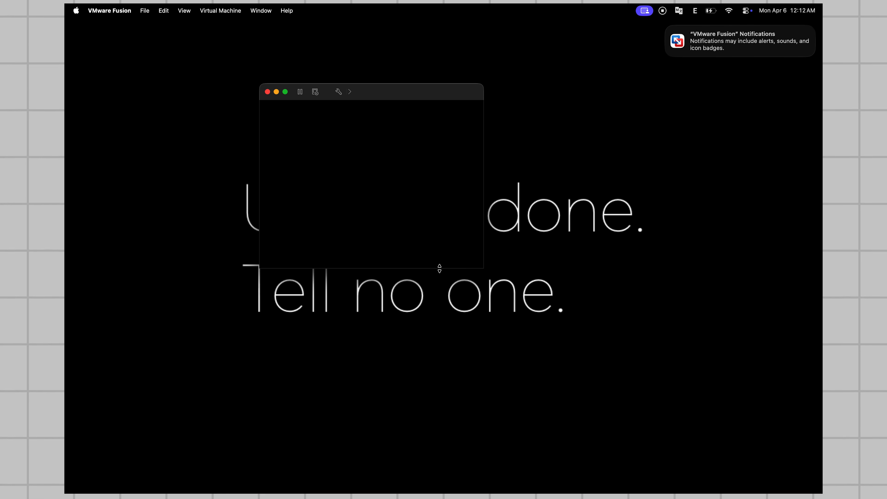
pyautogui.moveTo(448, 91); pyautogui.dragTo(489, 155)
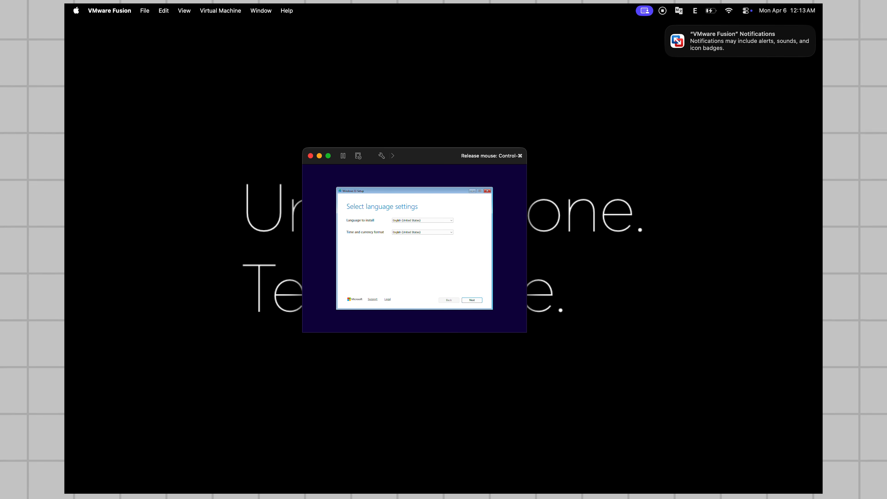
pyautogui.click(465, 300)
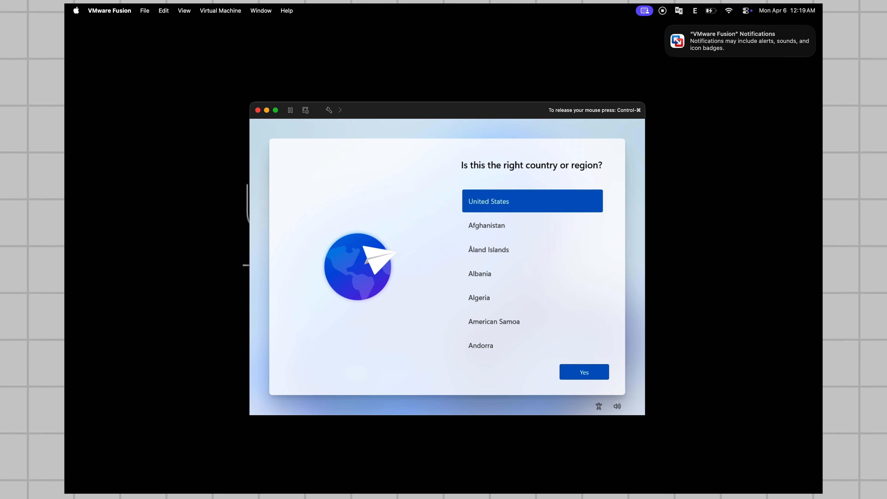
# Step: Confirm United States as the country or region and US as the keyboard layout
pyautogui.press('Return')
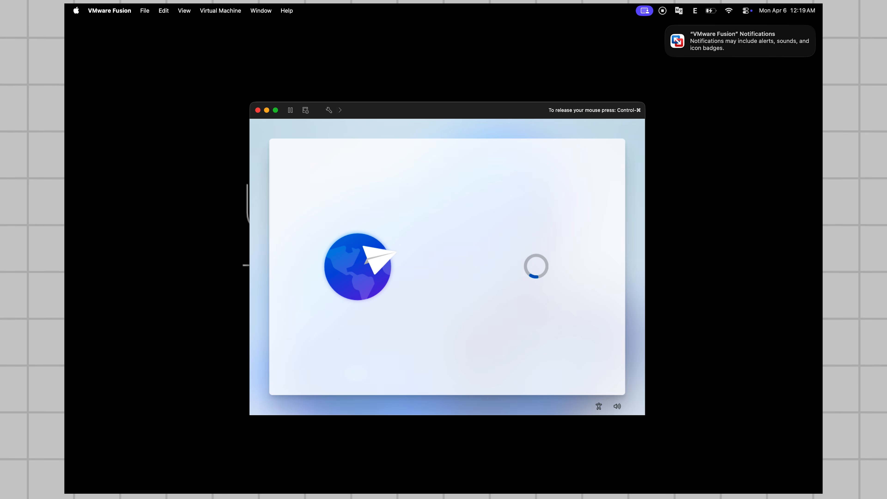
pyautogui.press('Return')
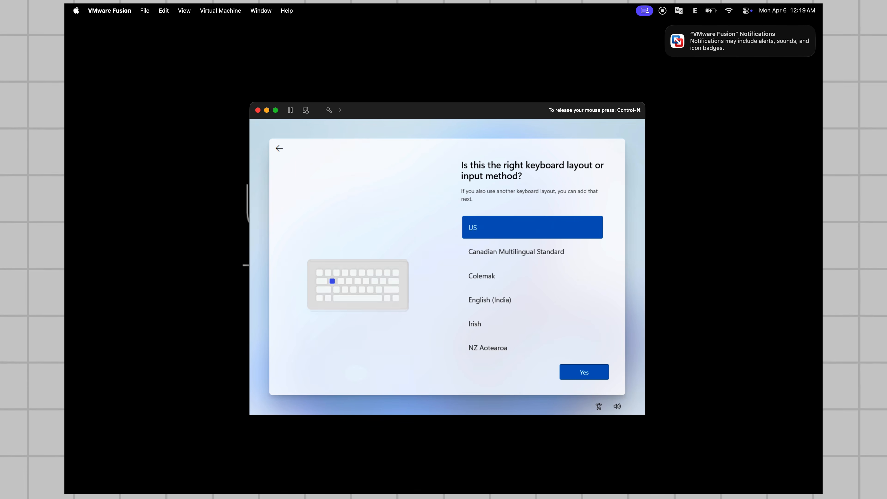
pyautogui.press('Return')
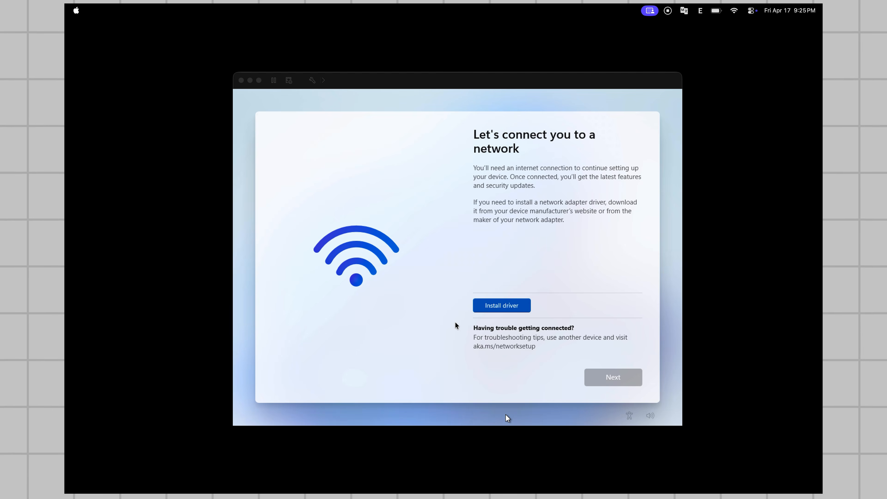
# Step: Bypass the network requirement by running oobe\bypass in a command prompt, and continue the setup without internet
pyautogui.hotkey('shift', 'F10')
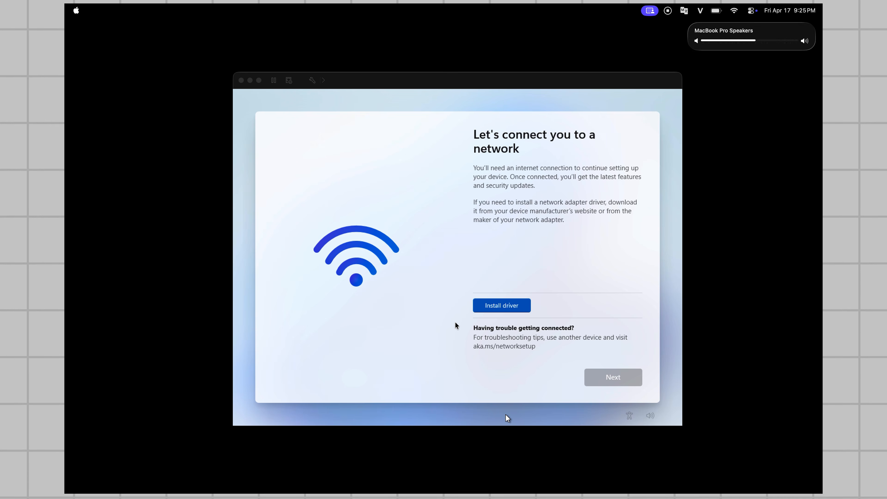
pyautogui.click(507, 418)
pyautogui.hotkey('shift', 'F10')
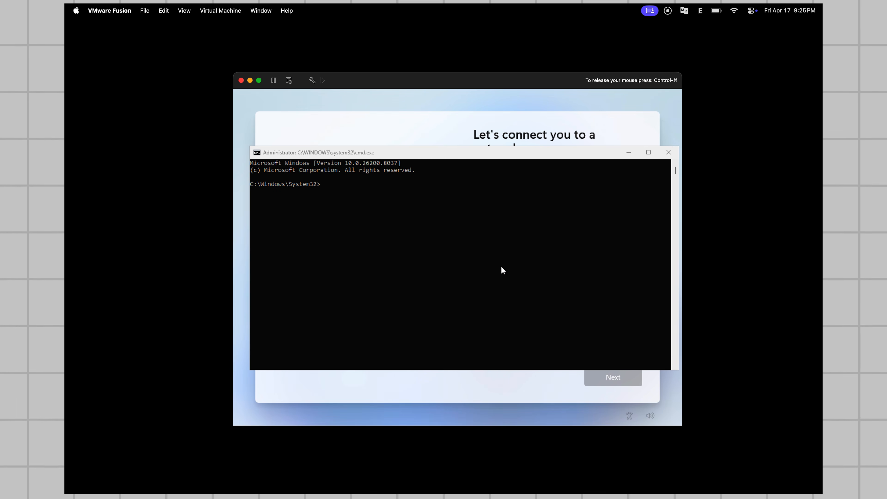
pyautogui.write('oo')
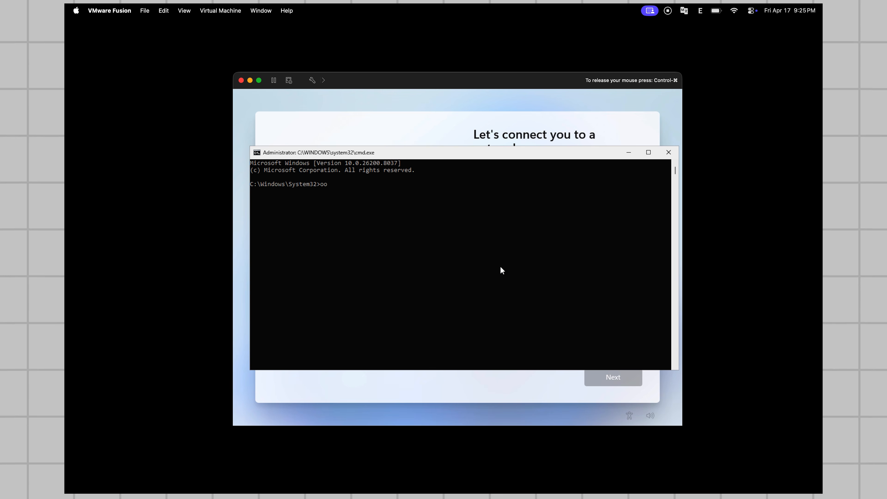
pyautogui.write('be\\byp')
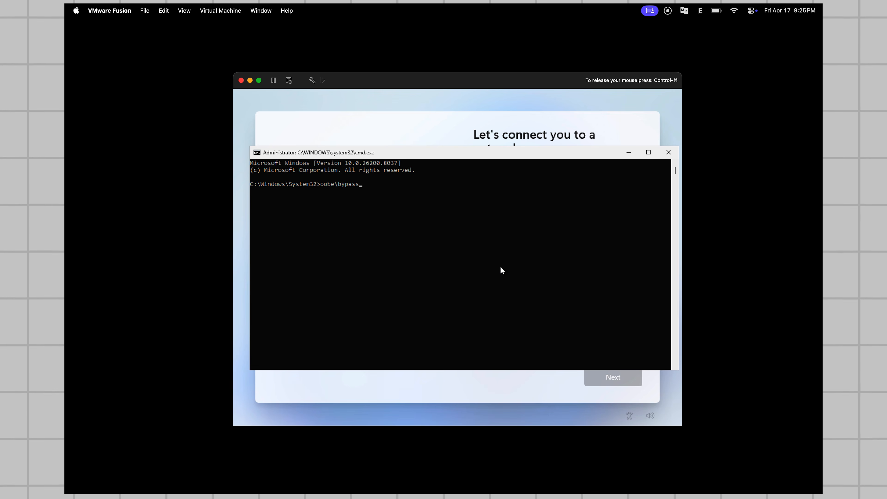
pyautogui.write('ass')
pyautogui.press('Return')
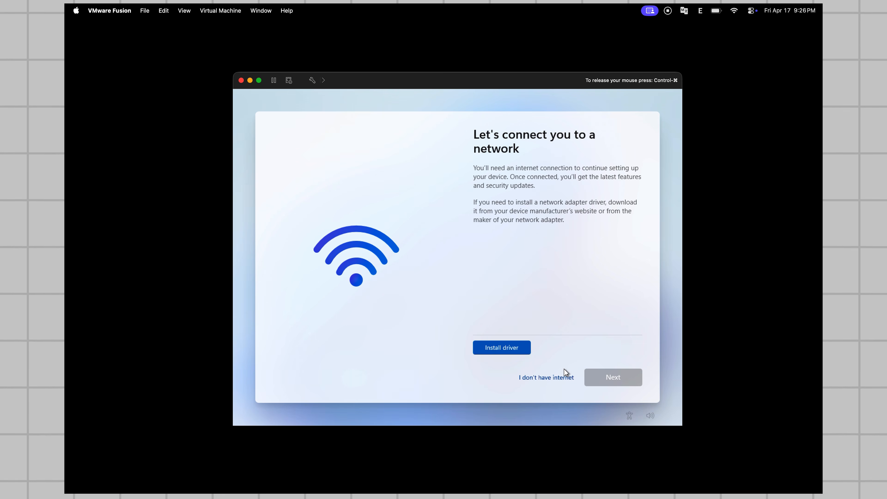
pyautogui.click(559, 378)
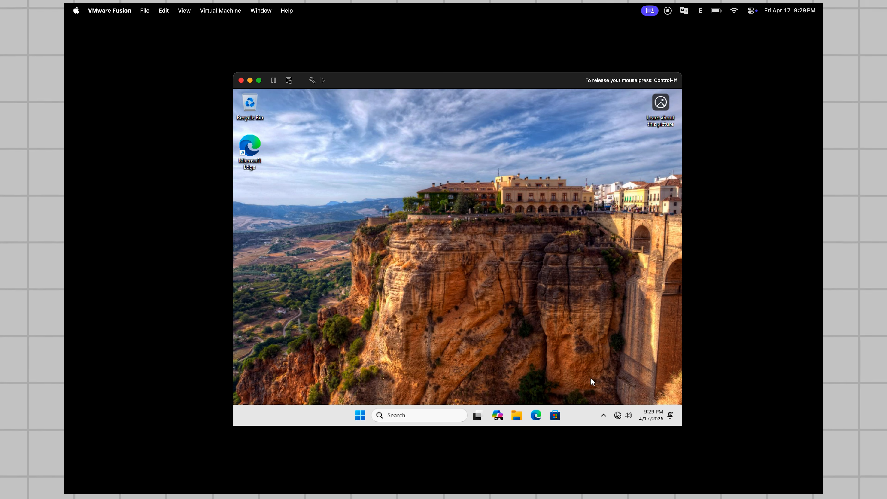
# Step: Check the guest's network status and connect the VMware Tools installer CD to the virtual machine
pyautogui.moveTo(621, 419)
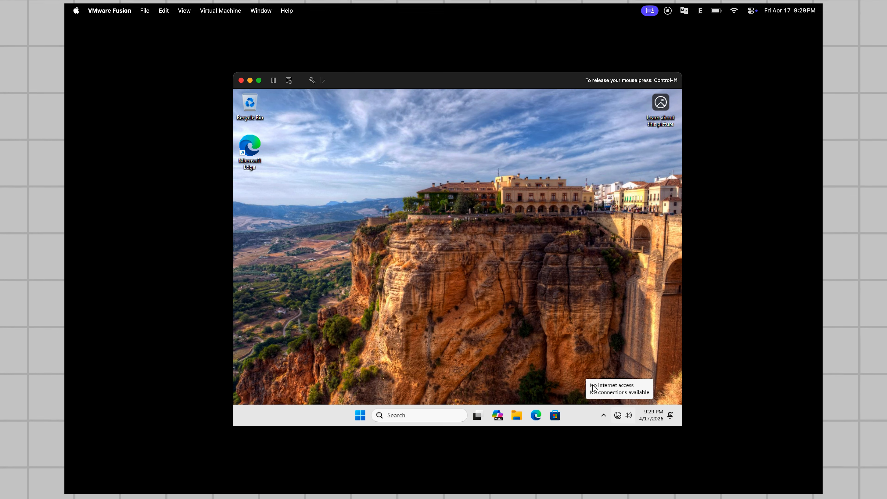
pyautogui.press('ctrl+super')
pyautogui.click(237, 12)
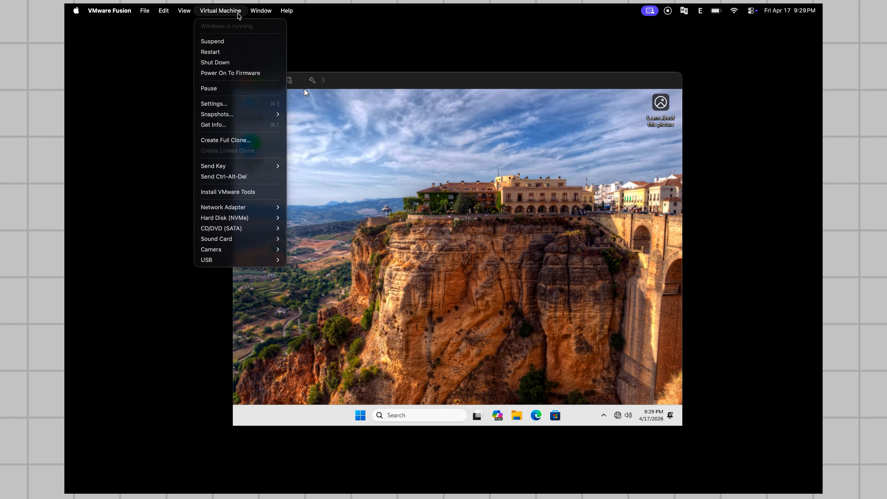
pyautogui.click(228, 192)
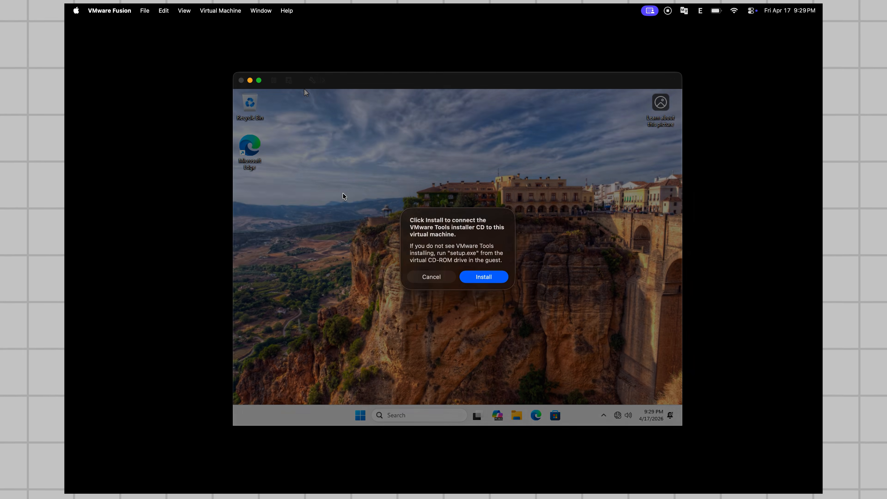
pyautogui.click(484, 276)
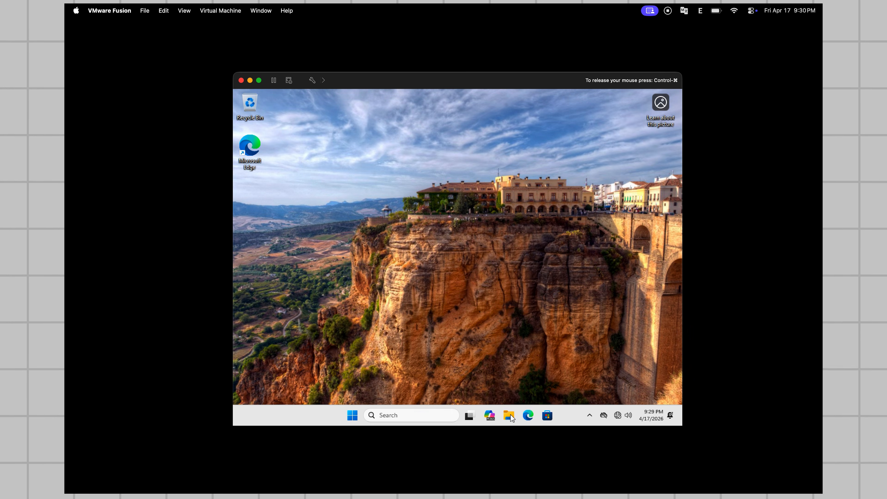
# Step: Install VMware Tools from the virtual DVD drive under This PC and decline the immediate restart
pyautogui.click(509, 416)
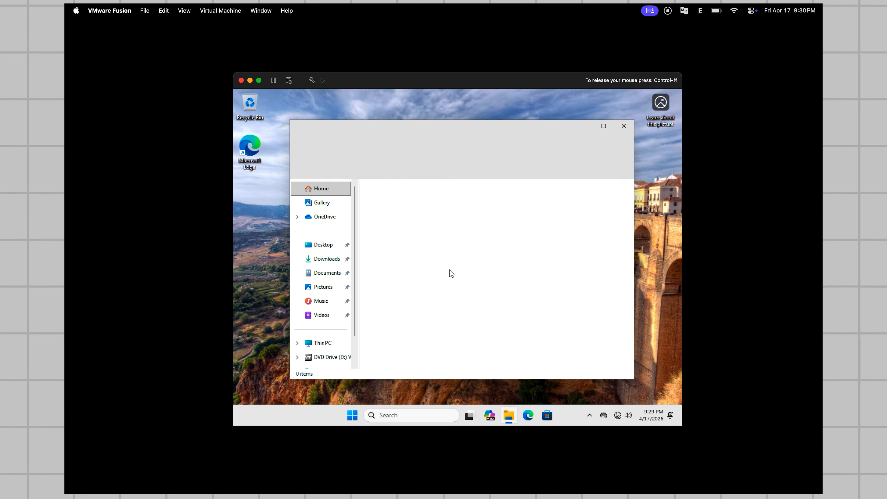
pyautogui.click(325, 343)
pyautogui.click(506, 202)
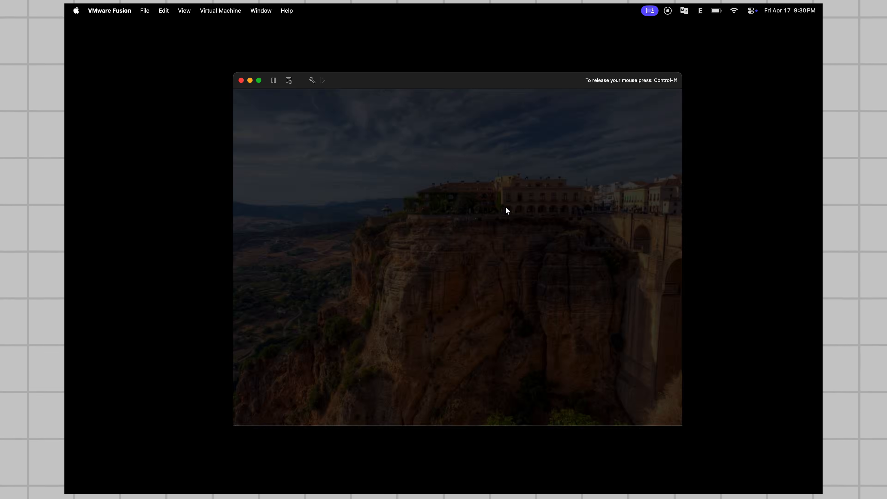
pyautogui.click(424, 323)
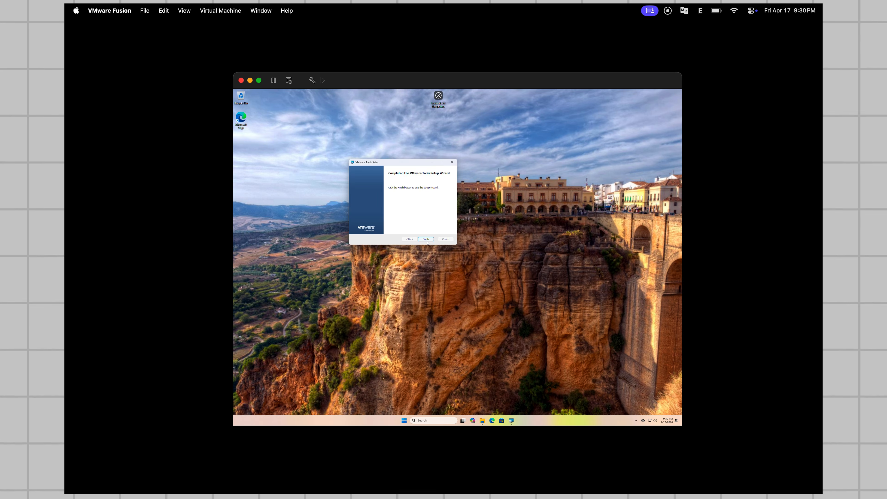
pyautogui.click(427, 241)
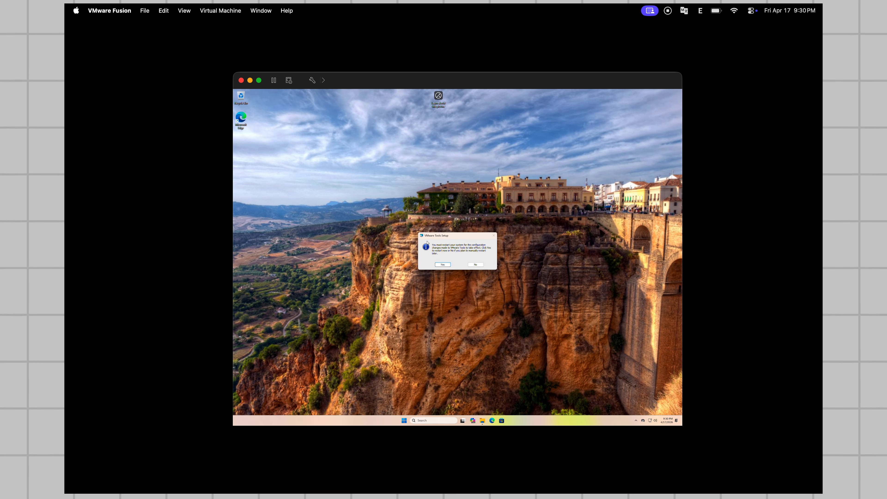
pyautogui.click(477, 265)
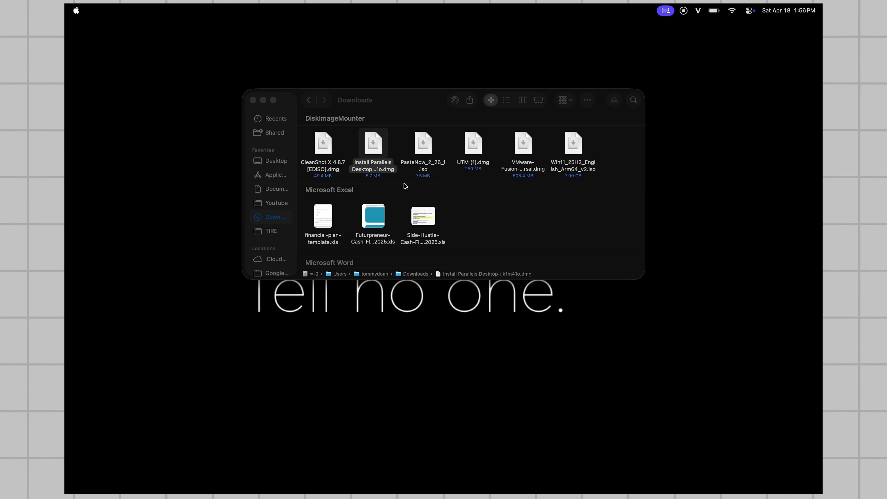
# Step: Switch to Finder, launch the installer from the Install Parallels Desktop disk image in Downloads, and enable the customer experience program
pyautogui.click(381, 174)
pyautogui.press('space')
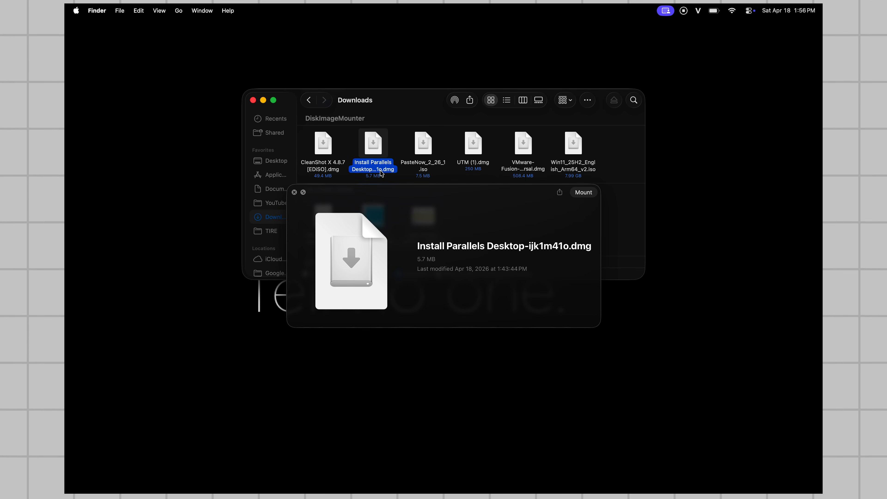
pyautogui.press('space')
pyautogui.doubleClick(382, 171)
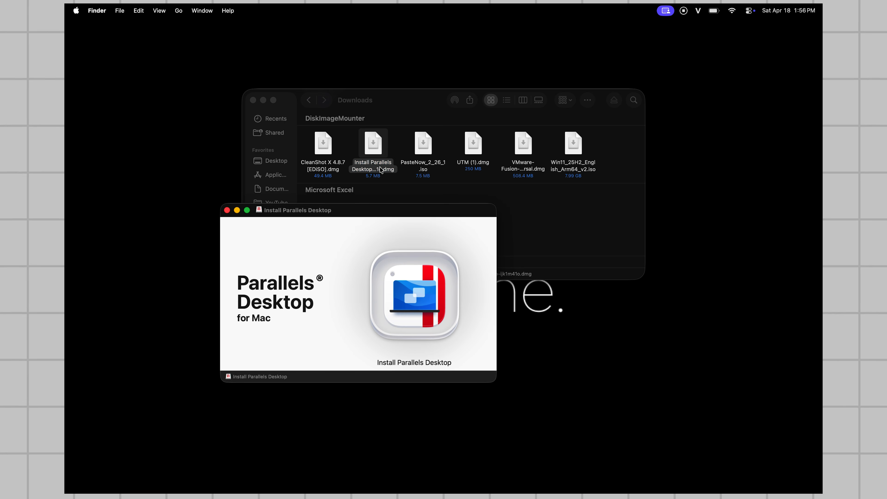
pyautogui.doubleClick(413, 293)
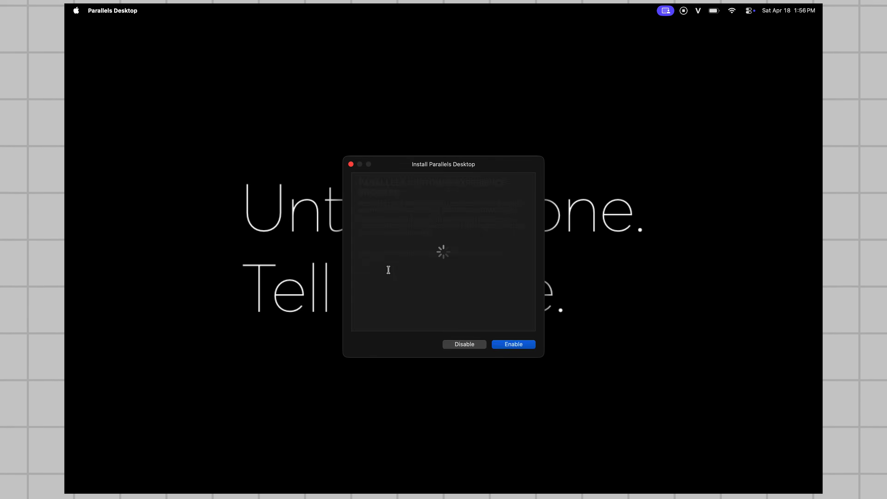
pyautogui.click(503, 342)
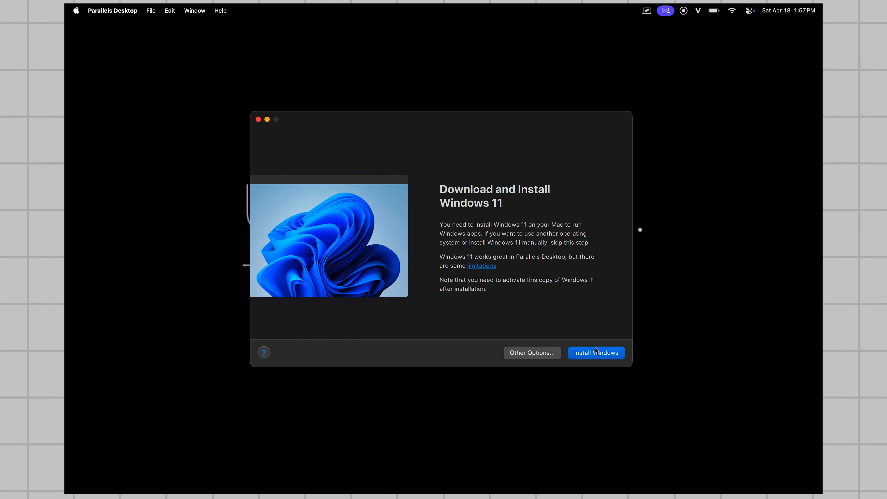
# Step: Download and install Windows 11 in Parallels Desktop, accepting its license agreement and closing the browser's welcome page
pyautogui.click(597, 352)
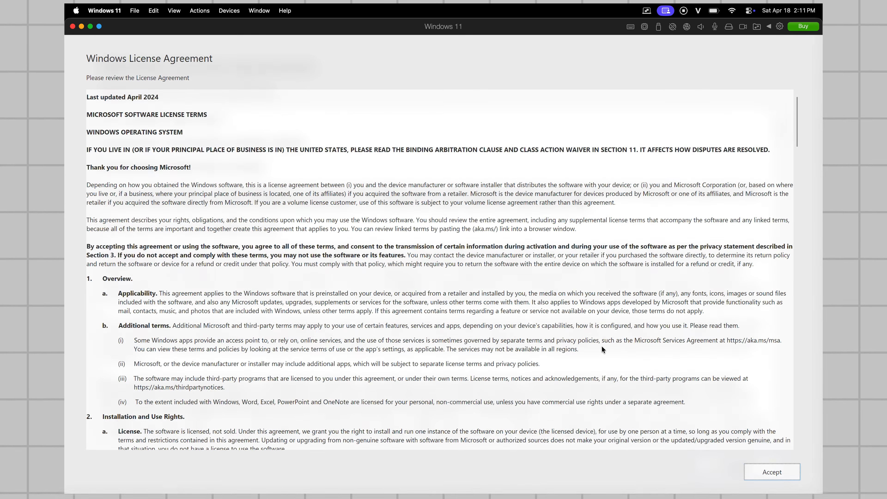
pyautogui.click(772, 472)
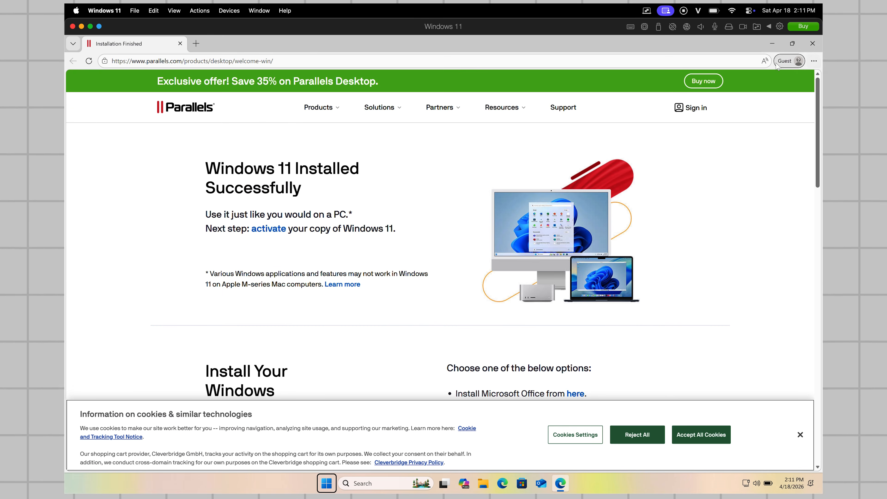
pyautogui.click(812, 43)
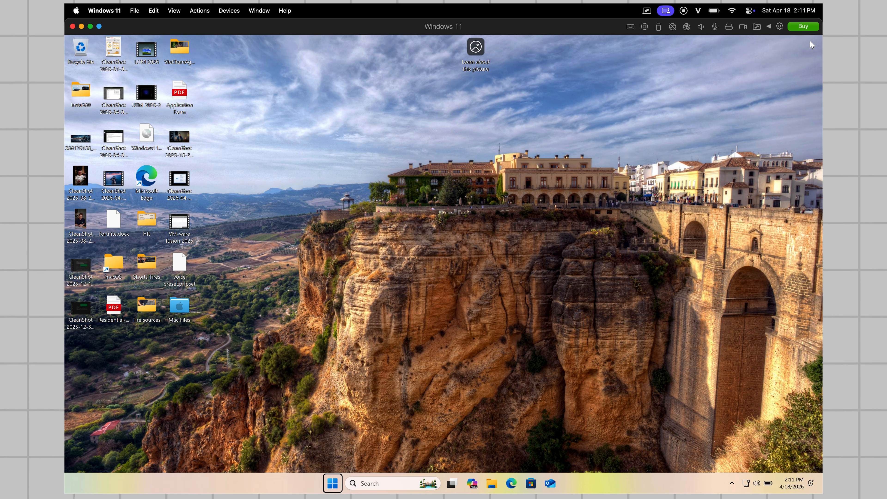
# Step: Refresh the Windows 11 desktop
pyautogui.rightClick(318, 192)
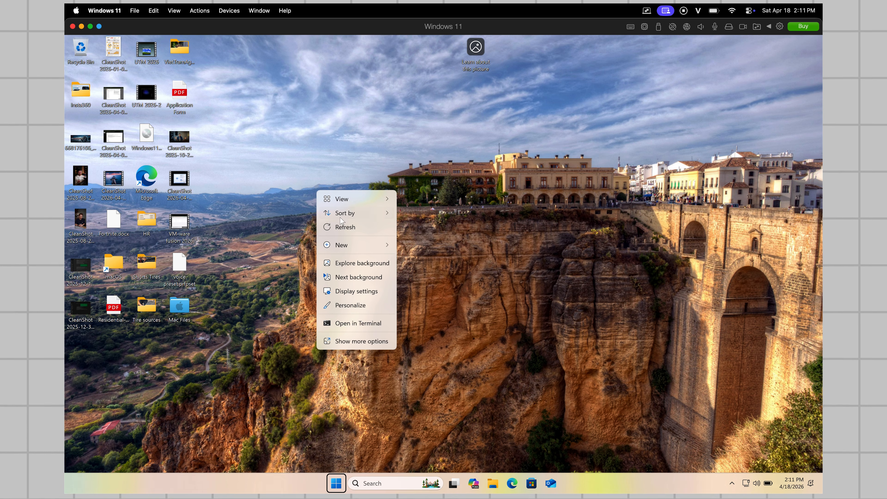
pyautogui.click(340, 227)
pyautogui.rightClick(302, 182)
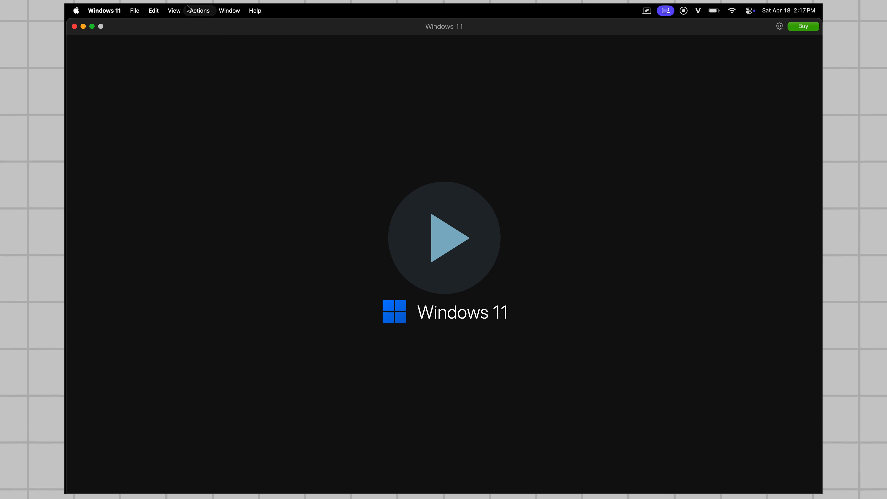
# Step: Open the configuration of the stopped Windows 11 virtual machine and switch to its Options settings
pyautogui.click(189, 9)
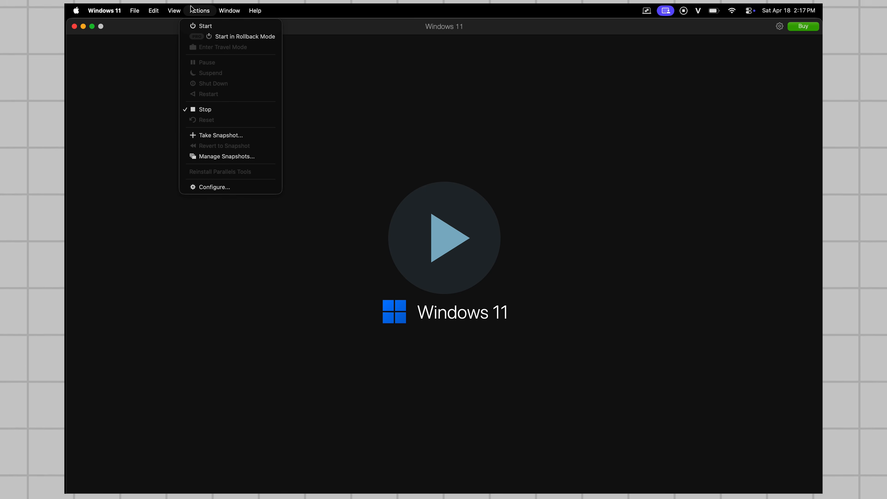
pyautogui.click(208, 188)
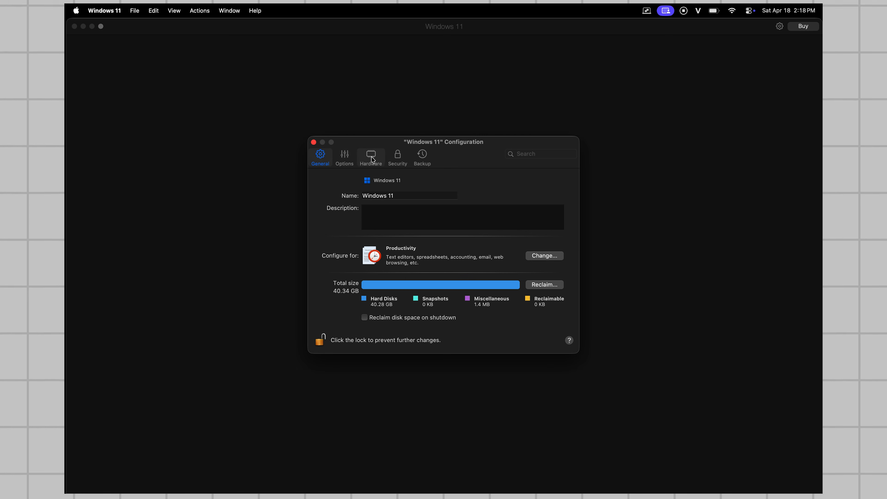
pyautogui.click(350, 163)
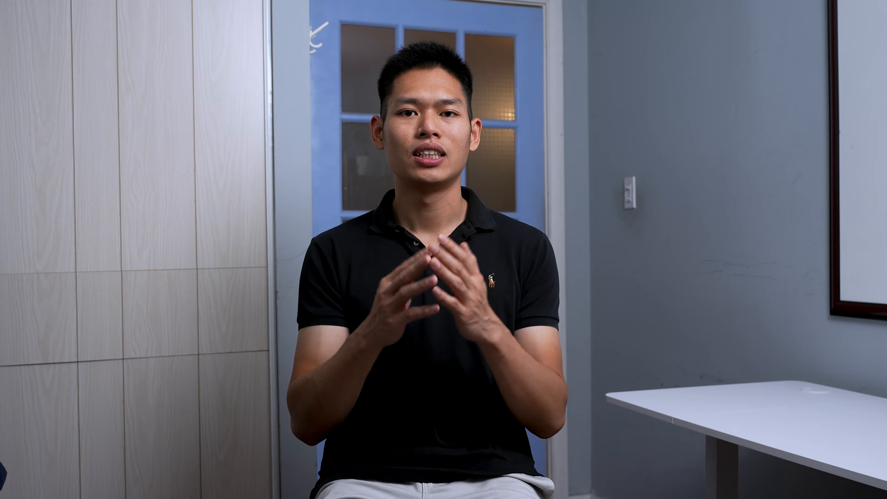